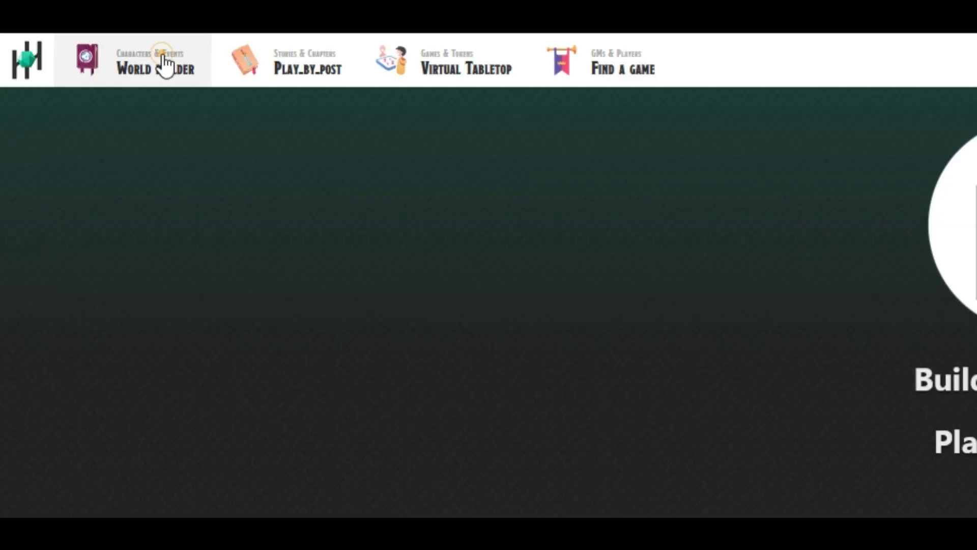
Open the Mystravllion world in the World Builder and widen its entities pane
click(77, 46)
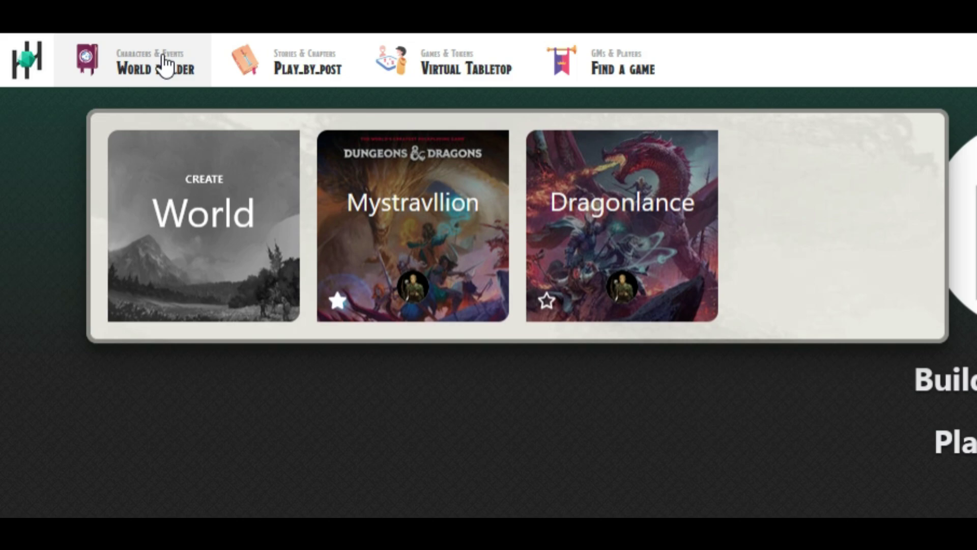
click(429, 232)
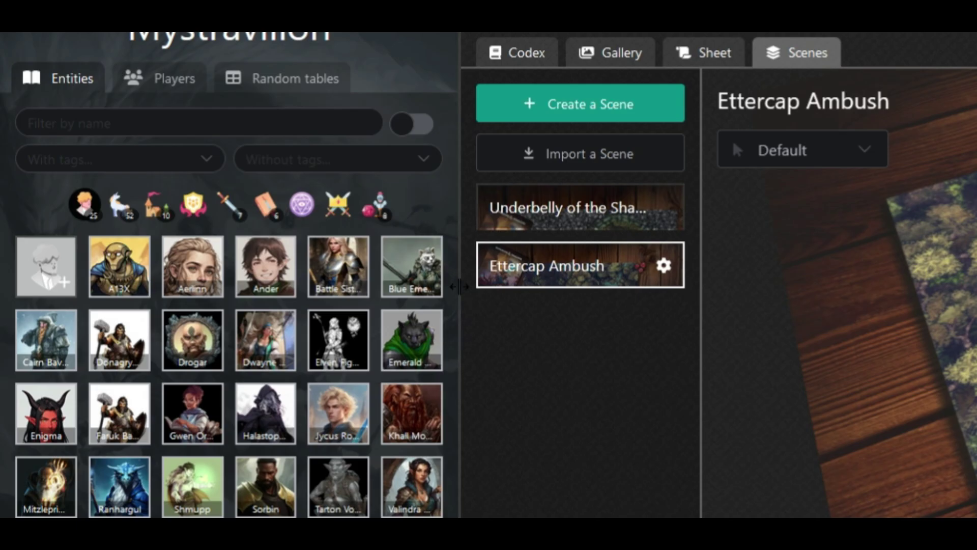
drag(459, 287, 751, 286)
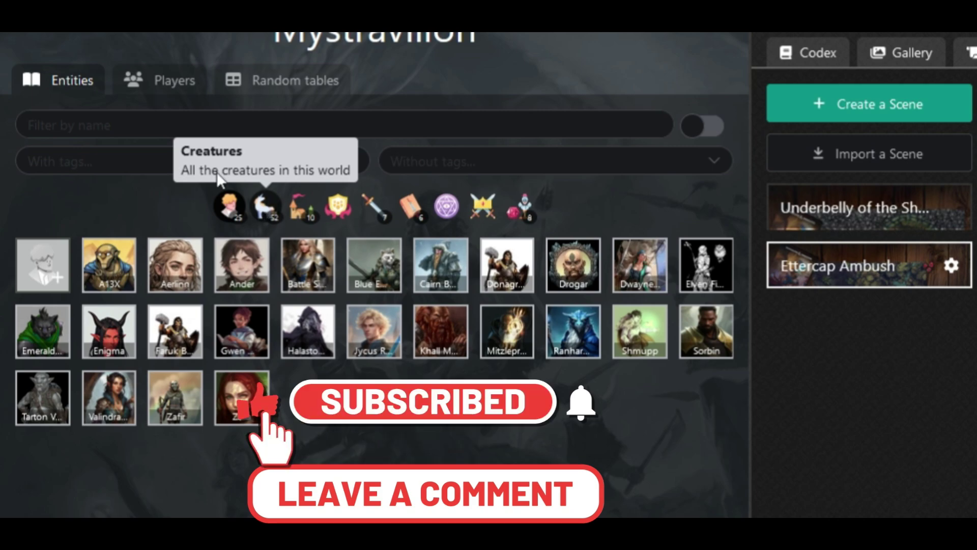
Start a new entity in the Creatures category and upload the snarling hyena-headed portrait as its image
click(266, 209)
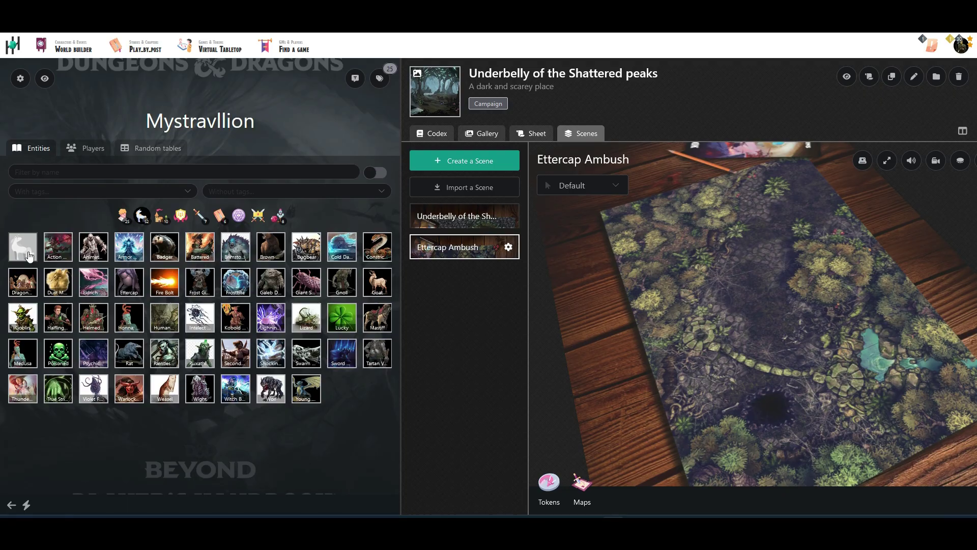
click(29, 256)
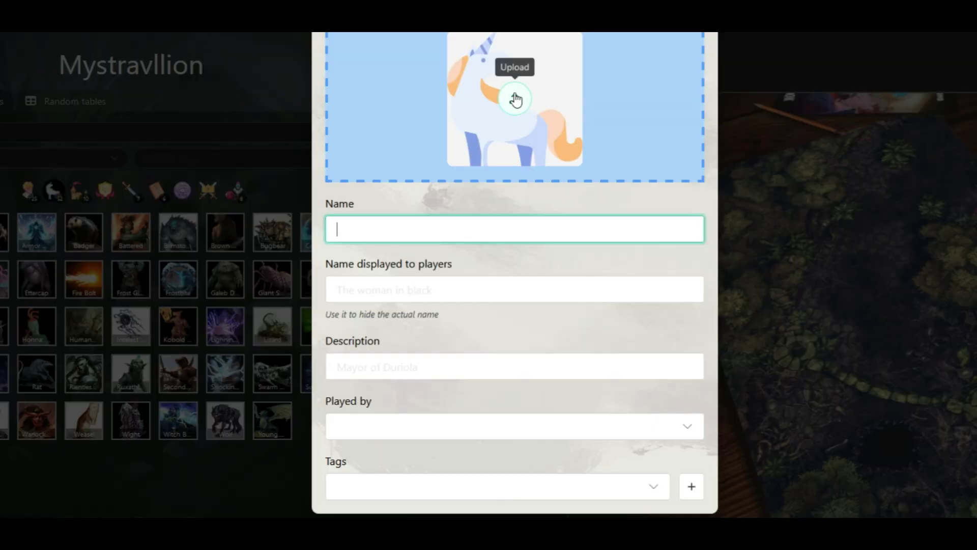
click(488, 146)
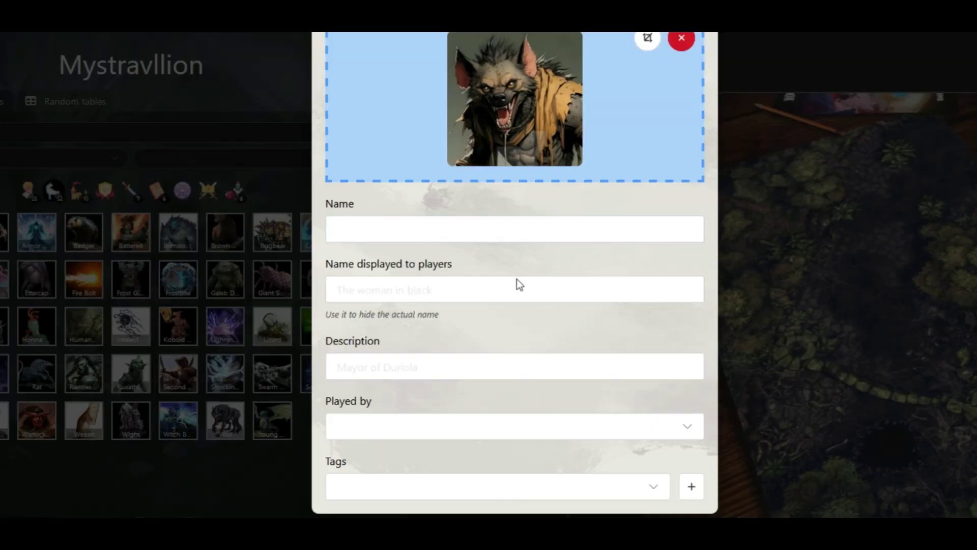
Name the creature Gnoll, describe it as "A scary looking humanoid Hyena", and leave it without an assigned player
click(414, 229)
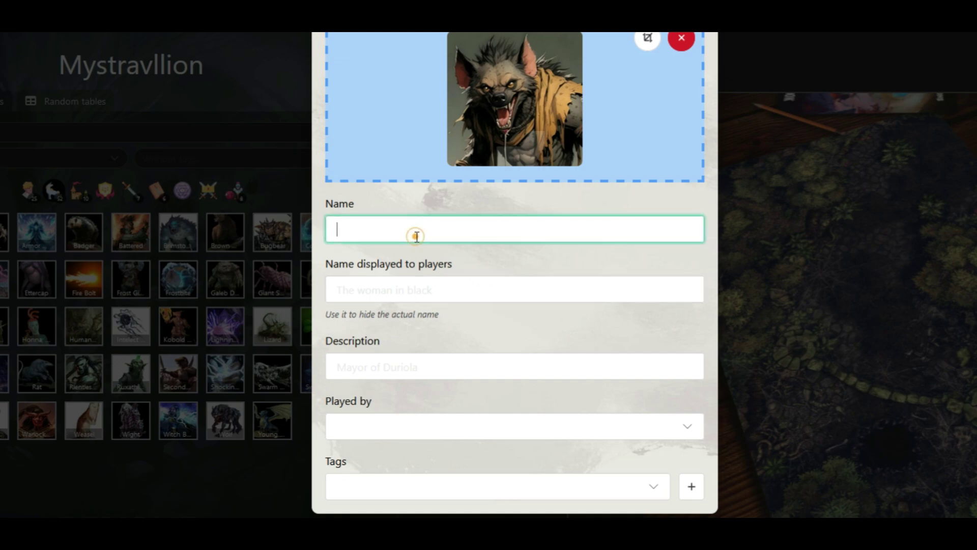
text(Gnoll)
key(Tab)
key(Tab)
text(A scary looking humanoid Hyena)
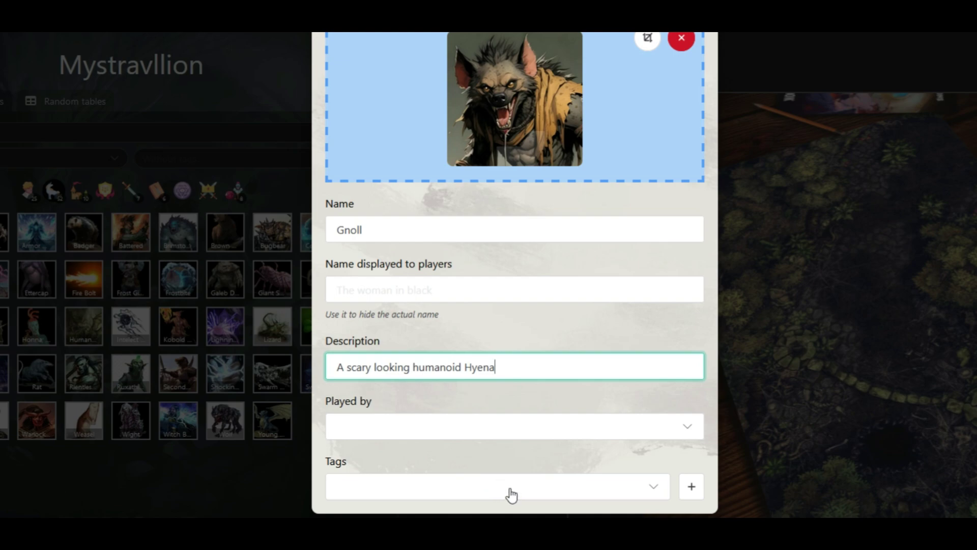
click(691, 435)
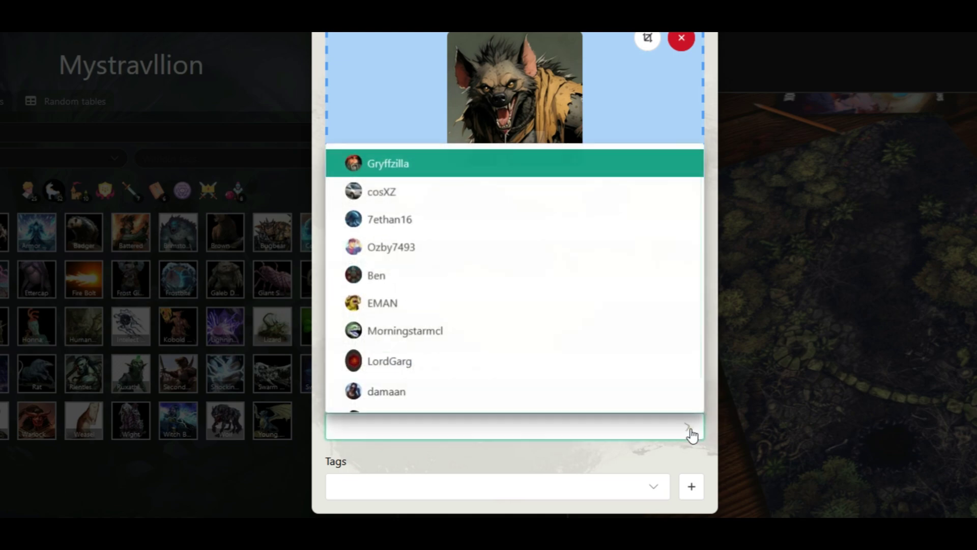
click(434, 444)
Tag the creature with Gnoll, Humanoid Monster and Monster, and create it
click(651, 485)
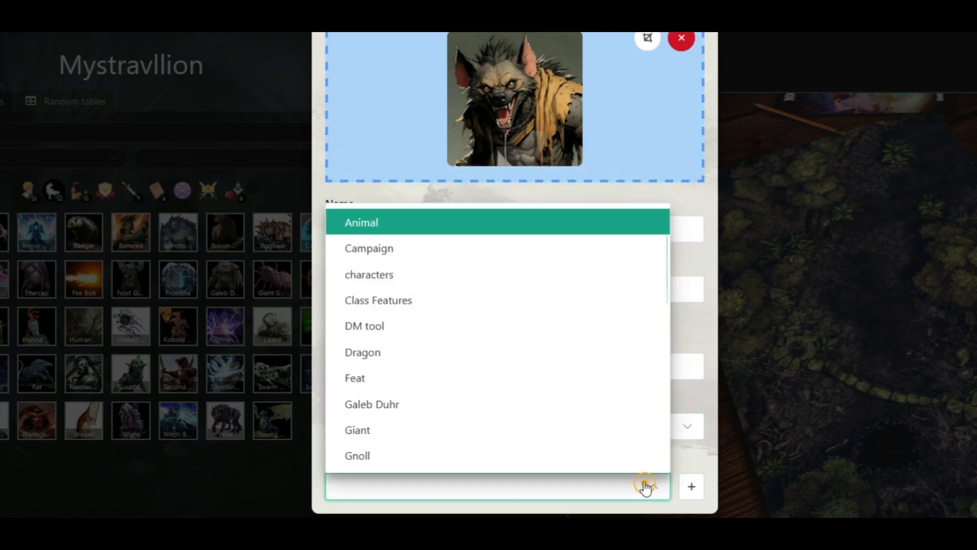
scroll(435, 355, down, 2)
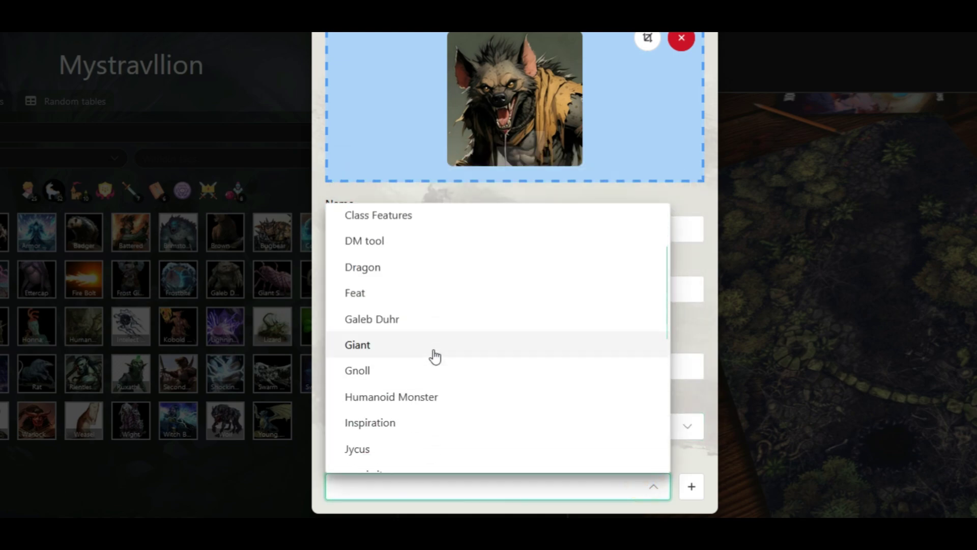
click(371, 374)
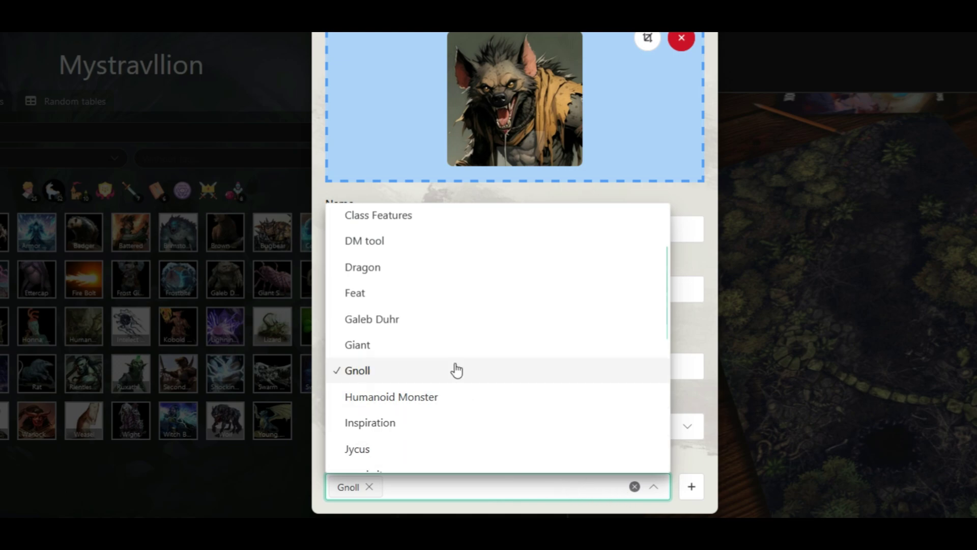
scroll(448, 372, down, 4)
scroll(389, 264, down, 2)
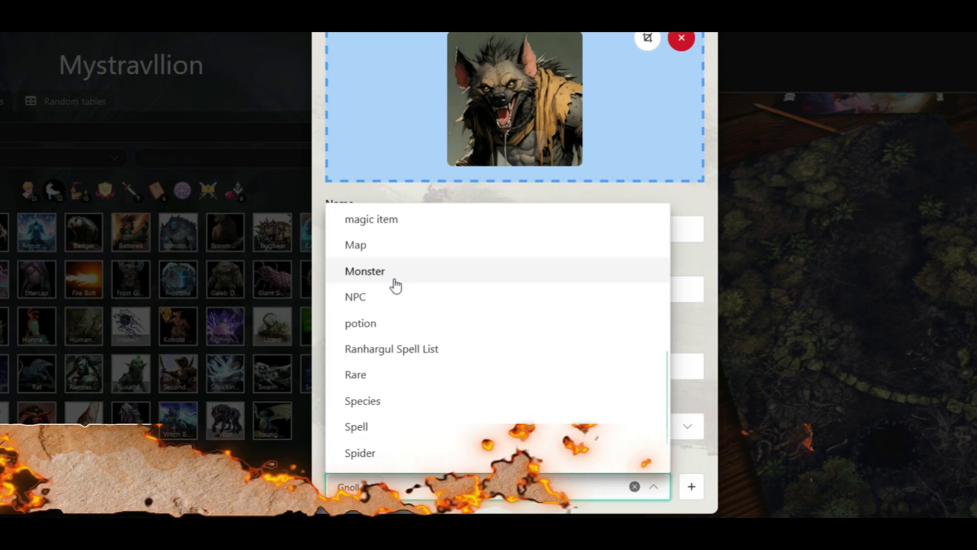
scroll(405, 290, up, 5)
click(399, 320)
scroll(522, 382, down, 4)
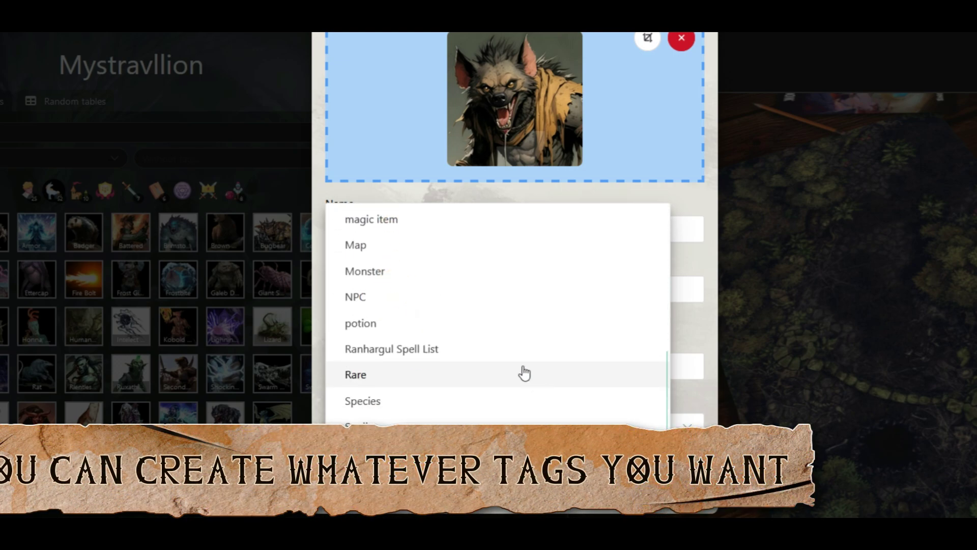
click(386, 273)
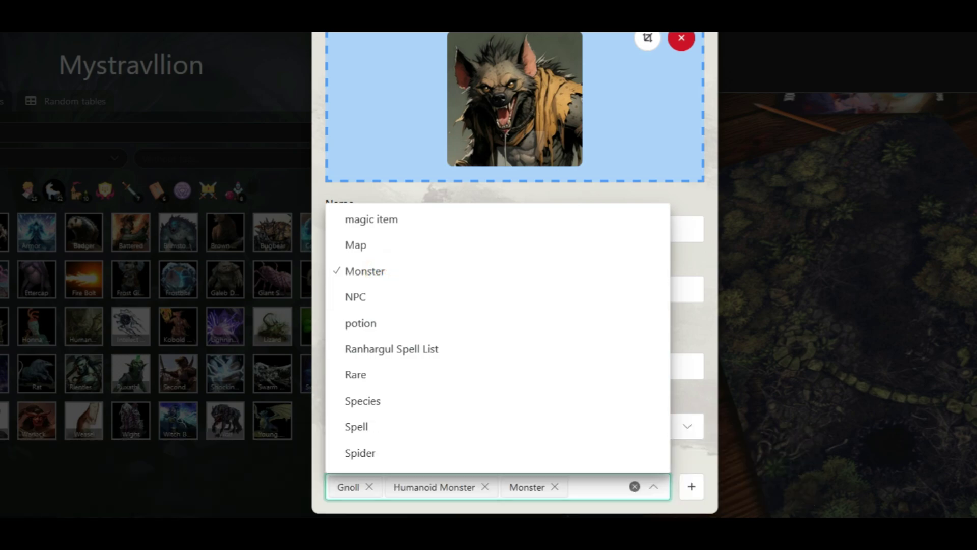
key(Escape)
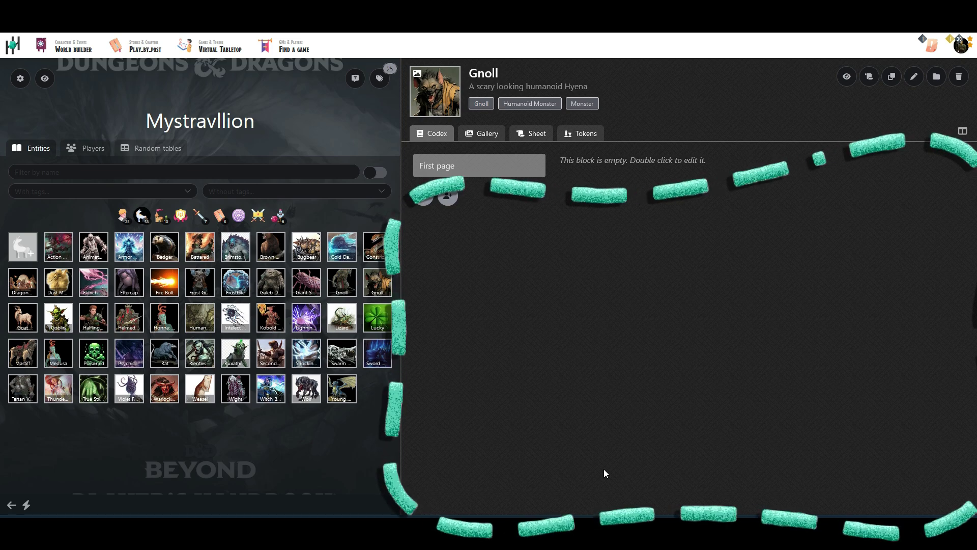
Rename the first page of the Gnoll's codex to Details
double_click(452, 171)
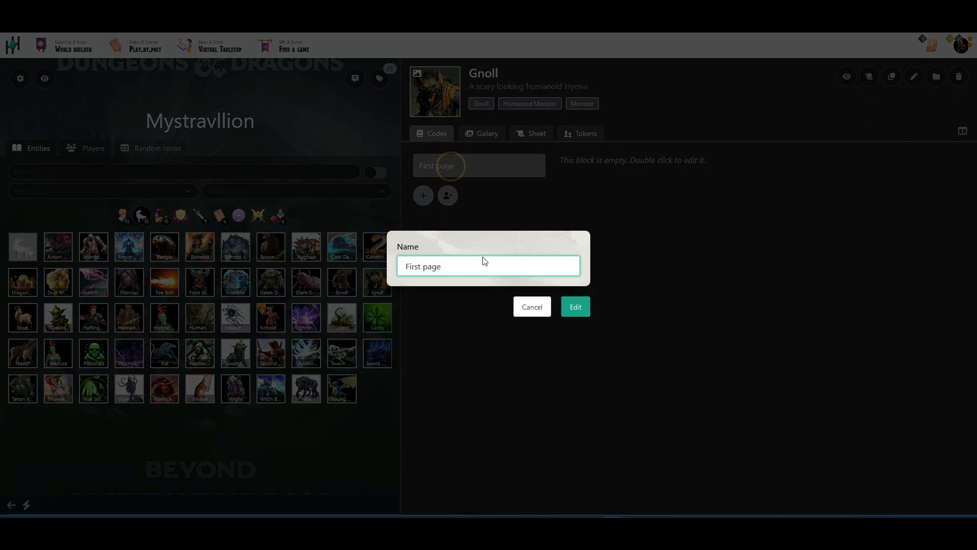
triple_click(476, 268)
text(Details)
click(575, 307)
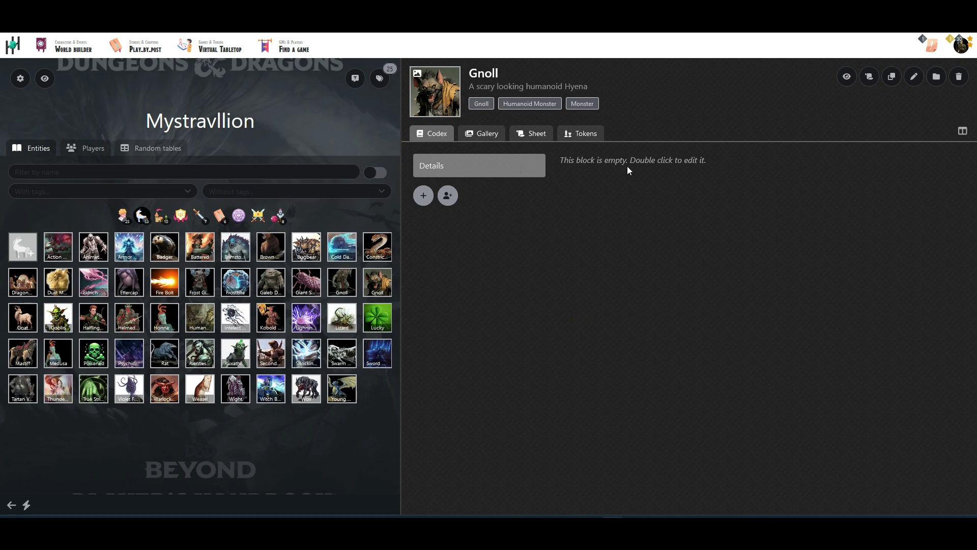
Open the empty block on the Details page for editing and paste the Gnoll stat block image into it
double_click(643, 168)
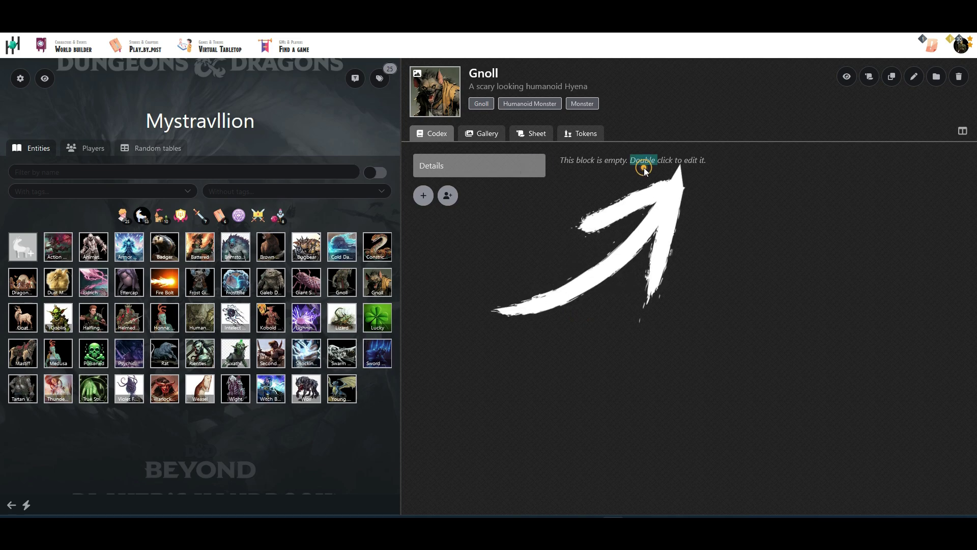
double_click(696, 158)
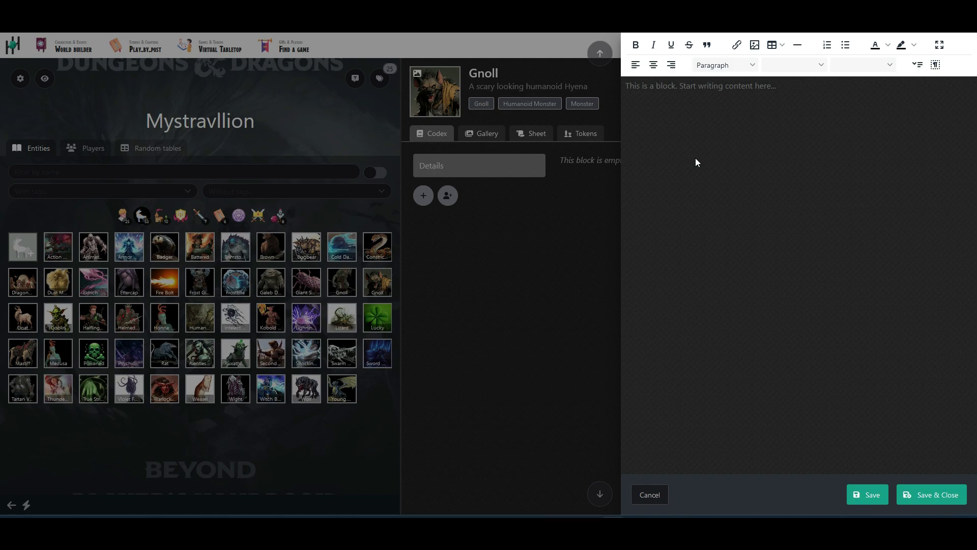
key(ctrl+v)
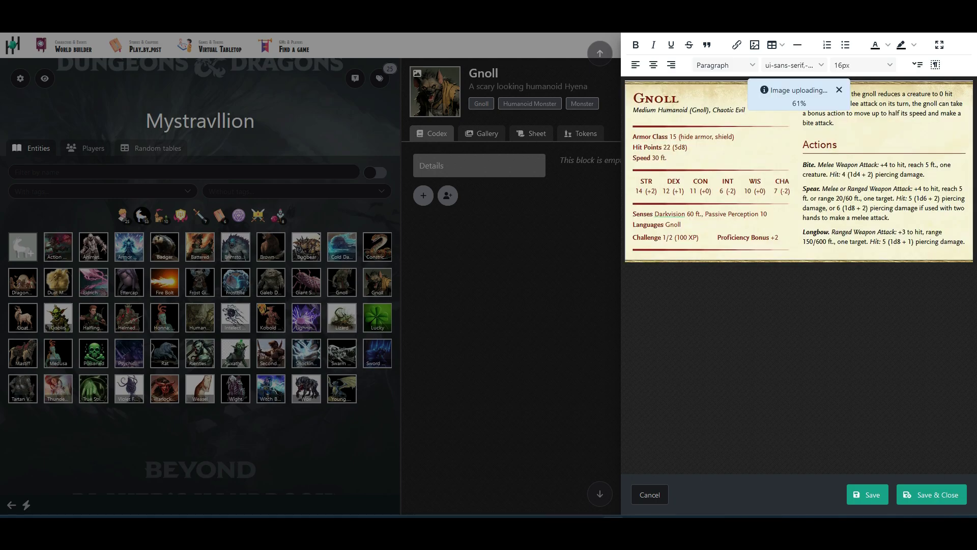
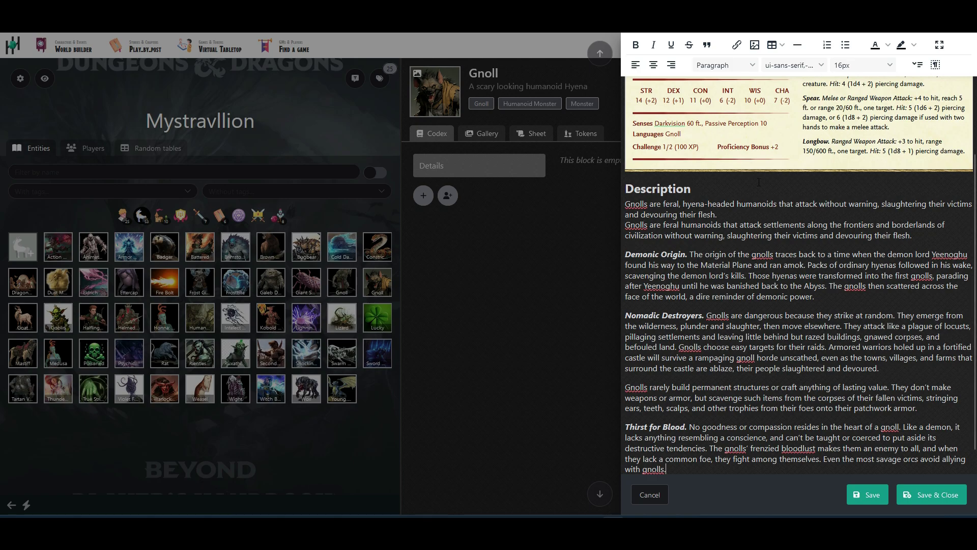
Restyle the Description title above the gnoll text as a larger heading in a condensed small-caps display font
double_click(708, 188)
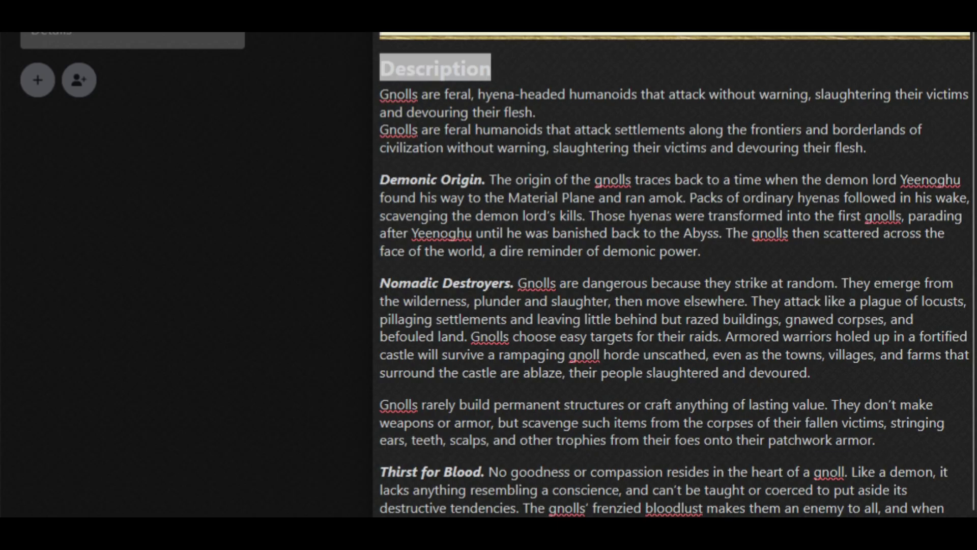
click(509, 33)
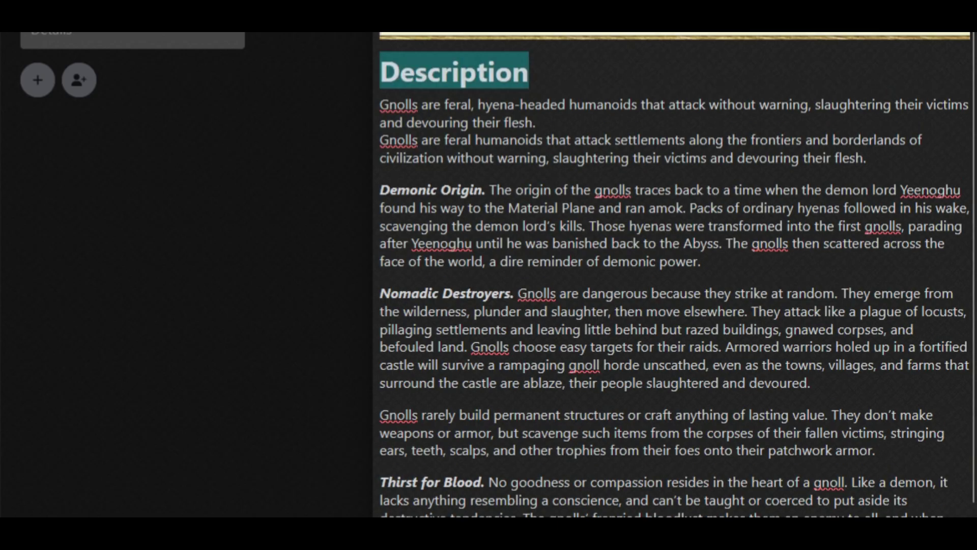
click(682, 34)
click(681, 108)
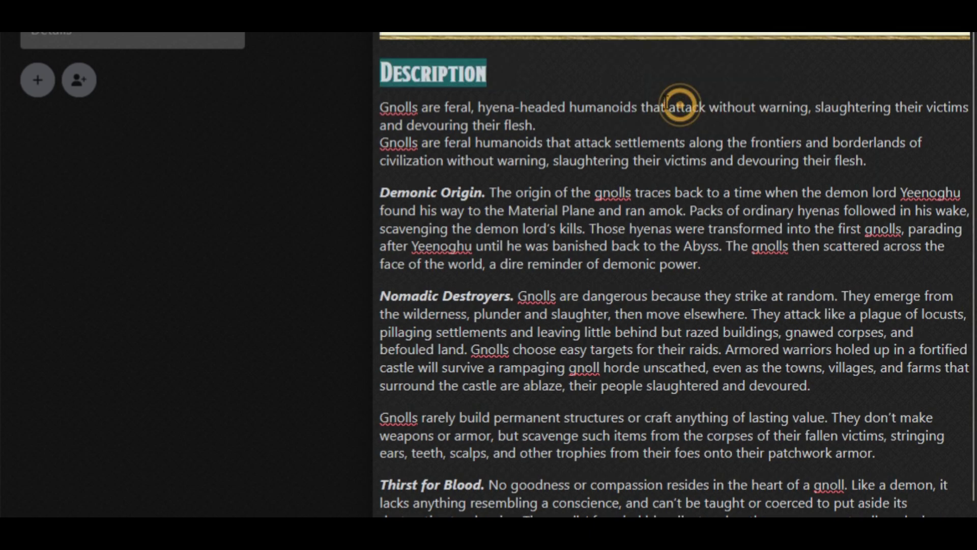
click(549, 68)
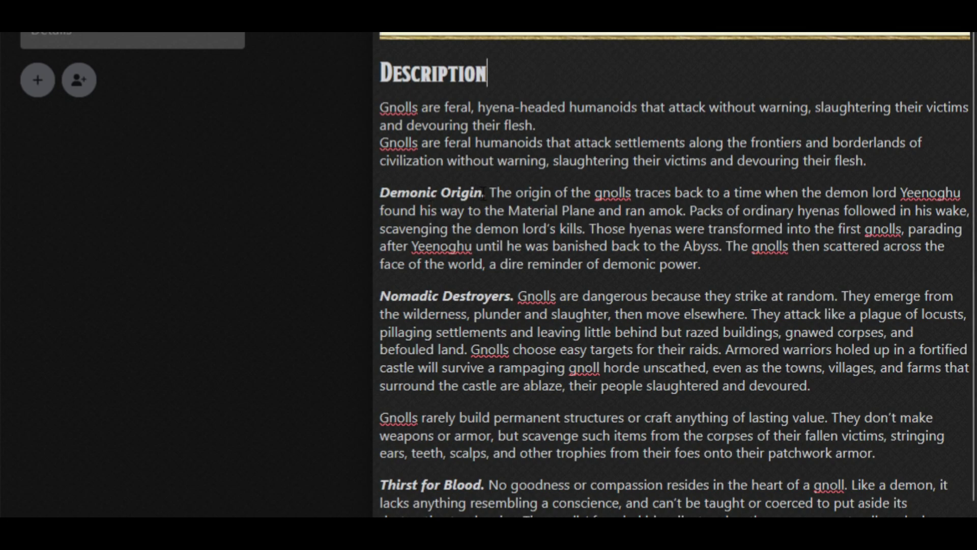
Insert a horizontal divider line between the introductory gnoll text and the Demonic Origin paragraph
click(887, 160)
key(Return)
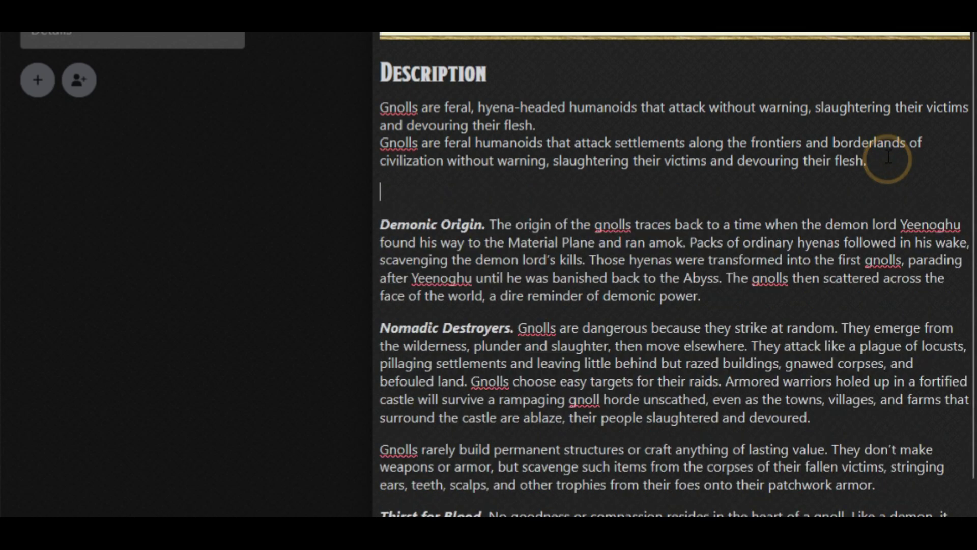
text(---)
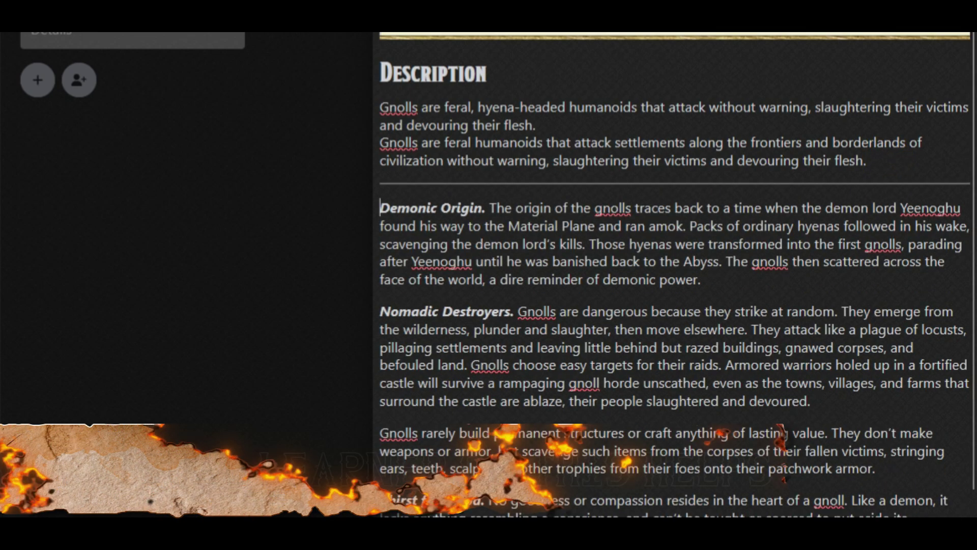
Format the two introductory gnoll paragraphs under the Description heading as block quotes
drag(381, 107, 868, 161)
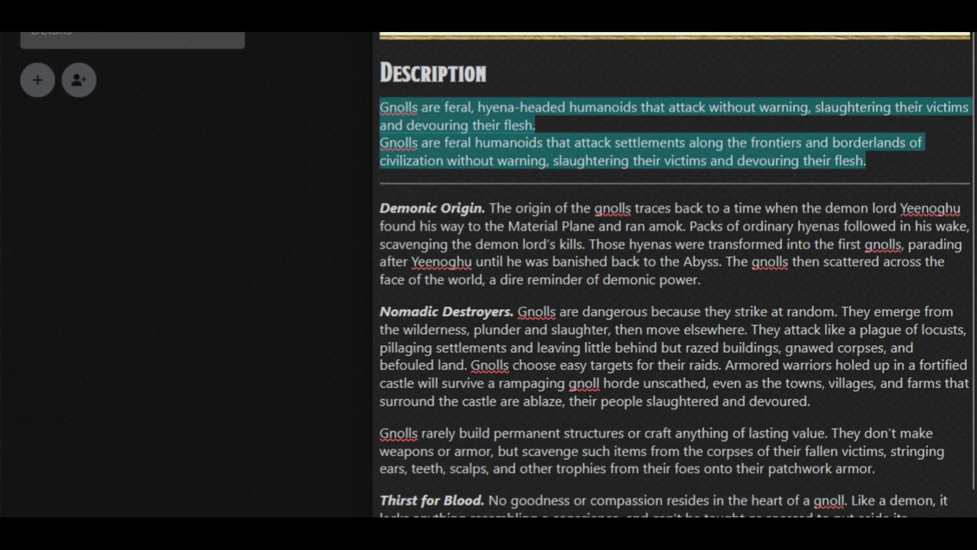
key(ctrl+shift+b)
click(588, 366)
Insert the uploaded "Gnoll head art" image on a new line below the Thirst for Blood paragraph
scroll(620, 347, down, 1)
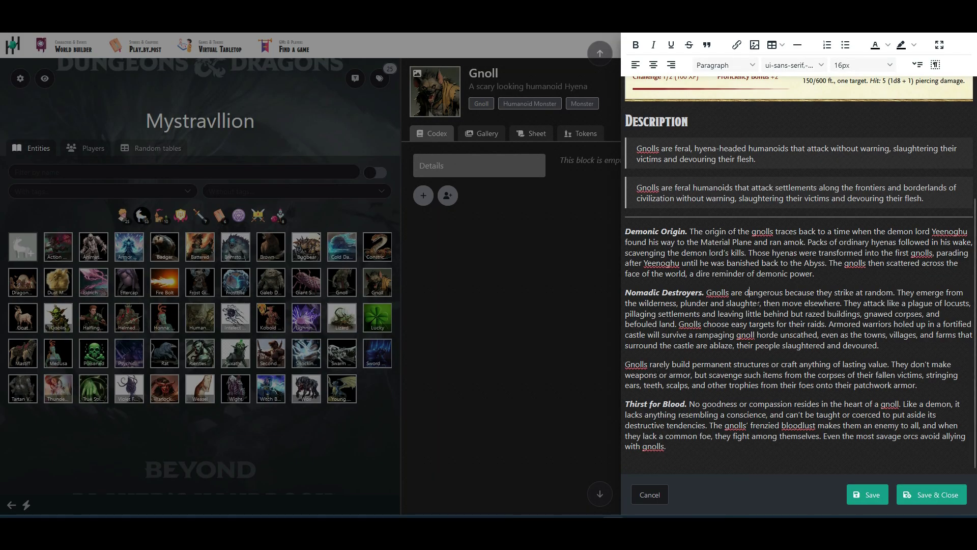
click(680, 448)
key(Return)
click(755, 45)
click(385, 246)
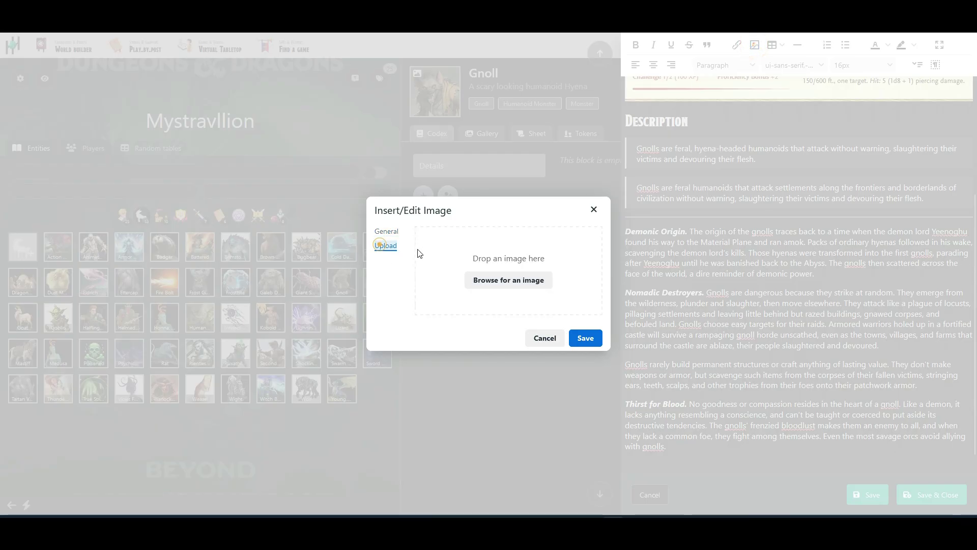
click(479, 279)
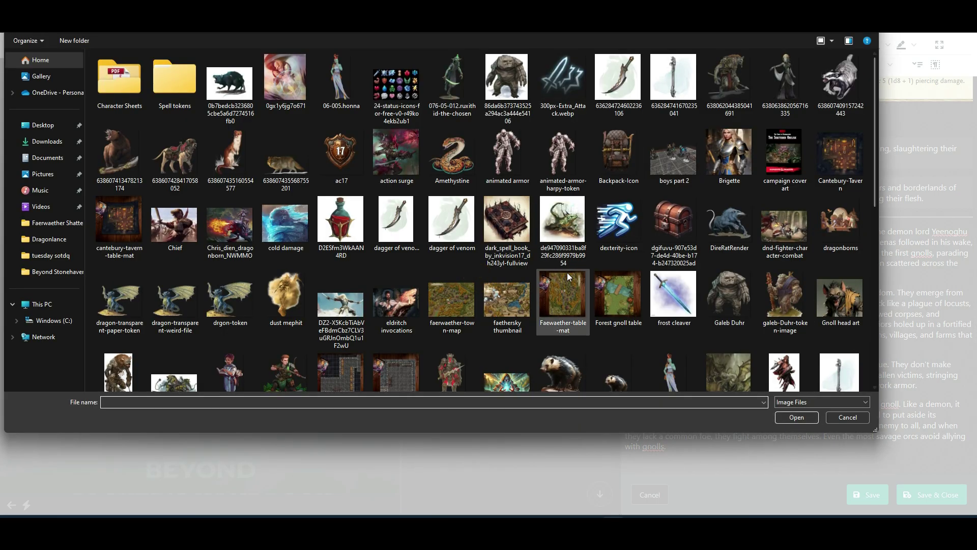
scroll(567, 273, down, 3)
scroll(566, 271, down, 3)
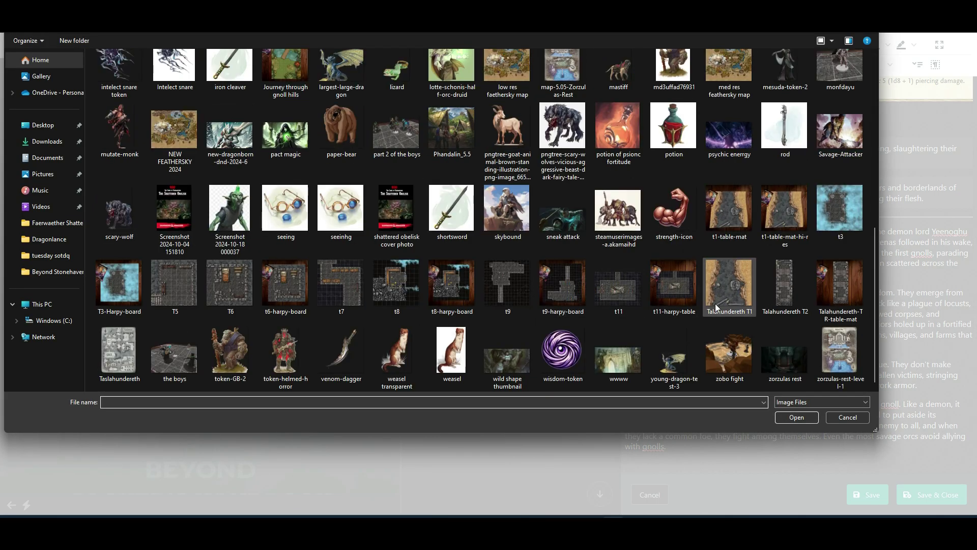
scroll(733, 312, up, 6)
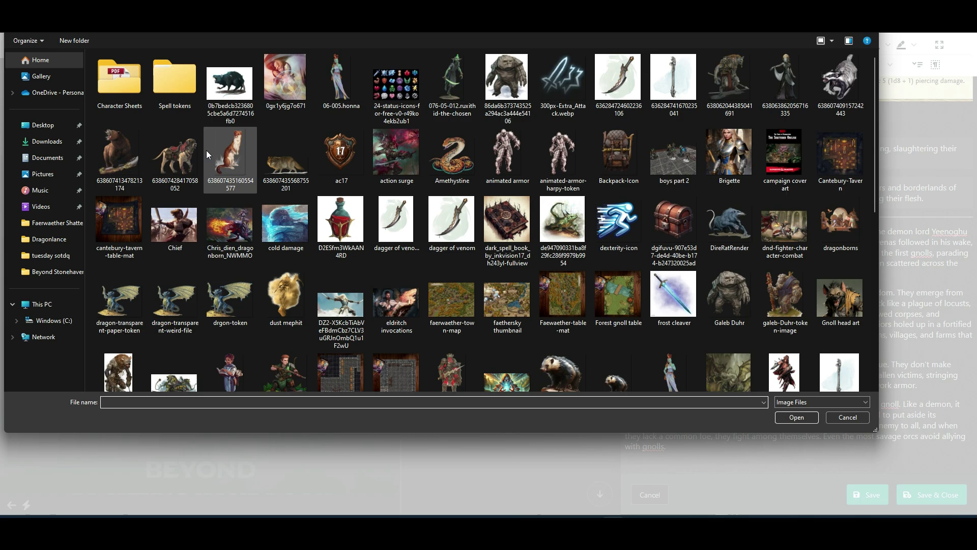
scroll(560, 176, down, 5)
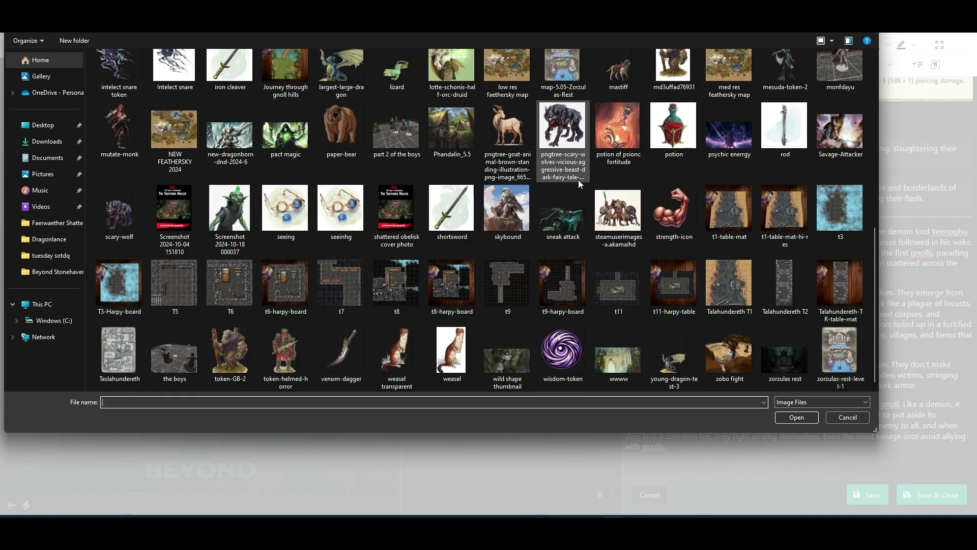
scroll(810, 208, up, 5)
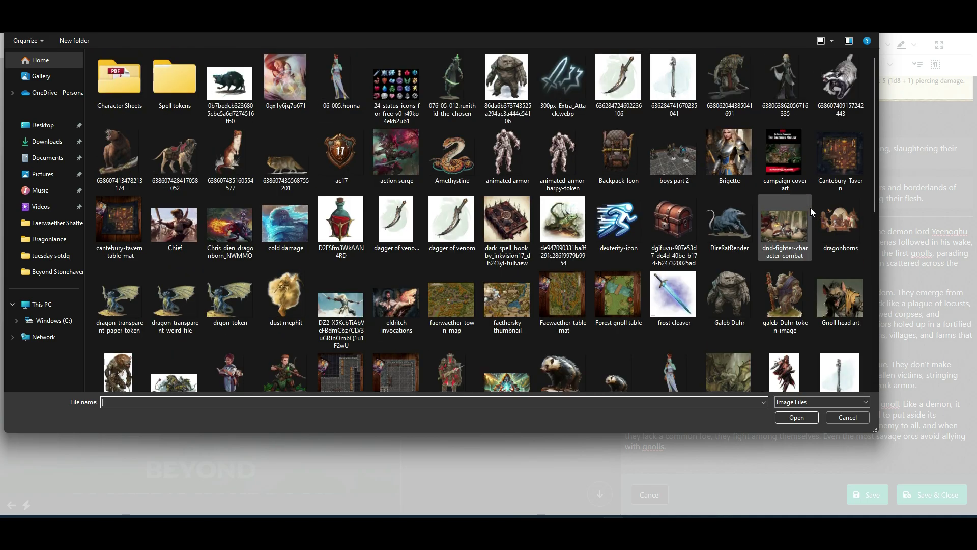
double_click(851, 304)
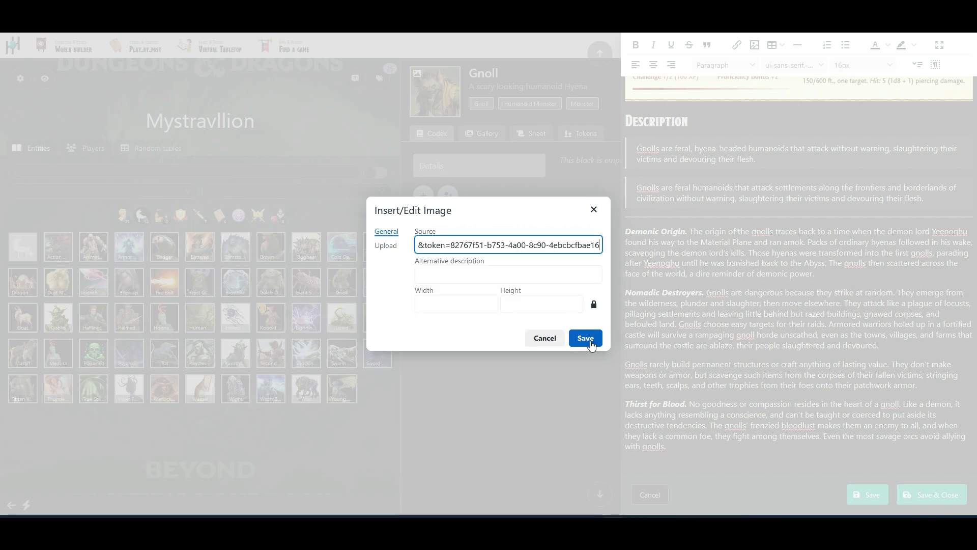
click(590, 343)
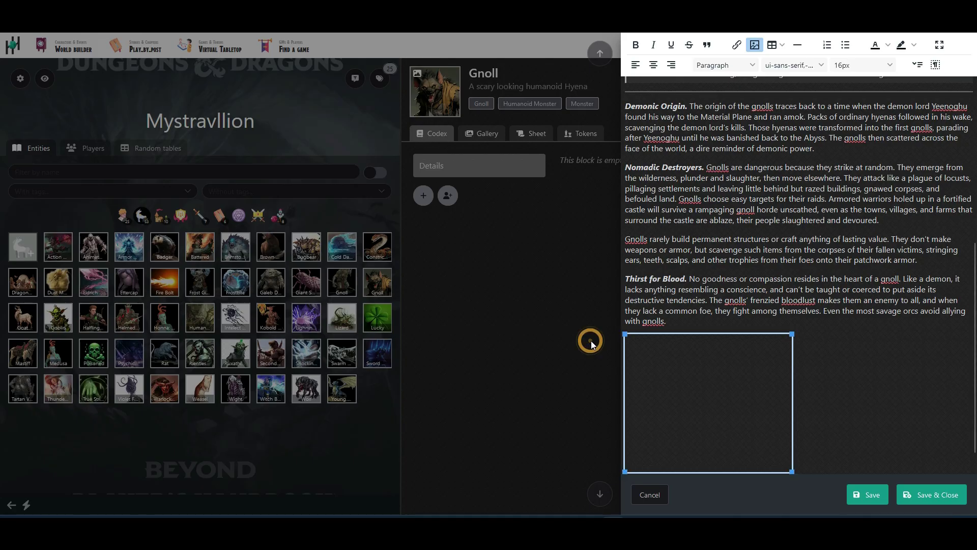
Enlarge the inserted gnoll image to about two thirds of the text width, then save and close the block
drag(792, 334, 871, 334)
click(697, 245)
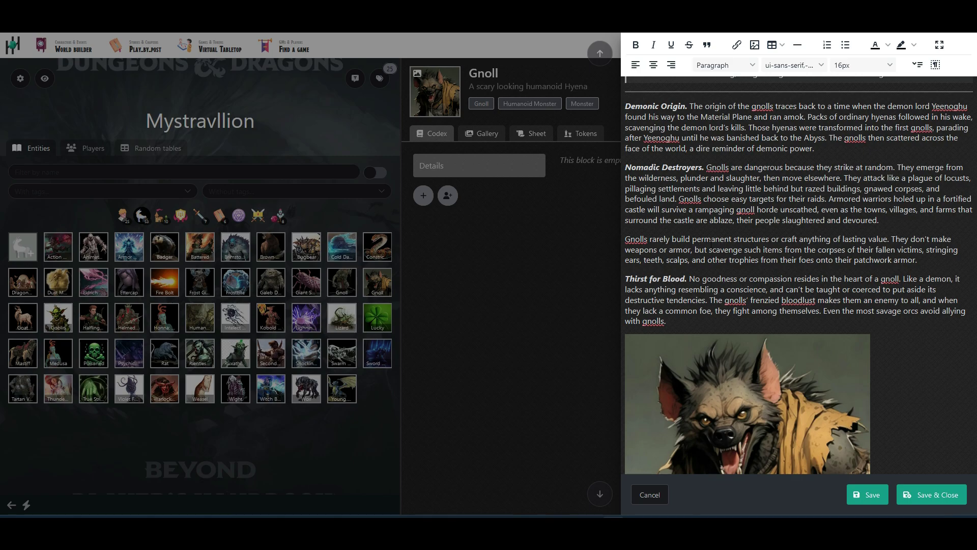
click(927, 496)
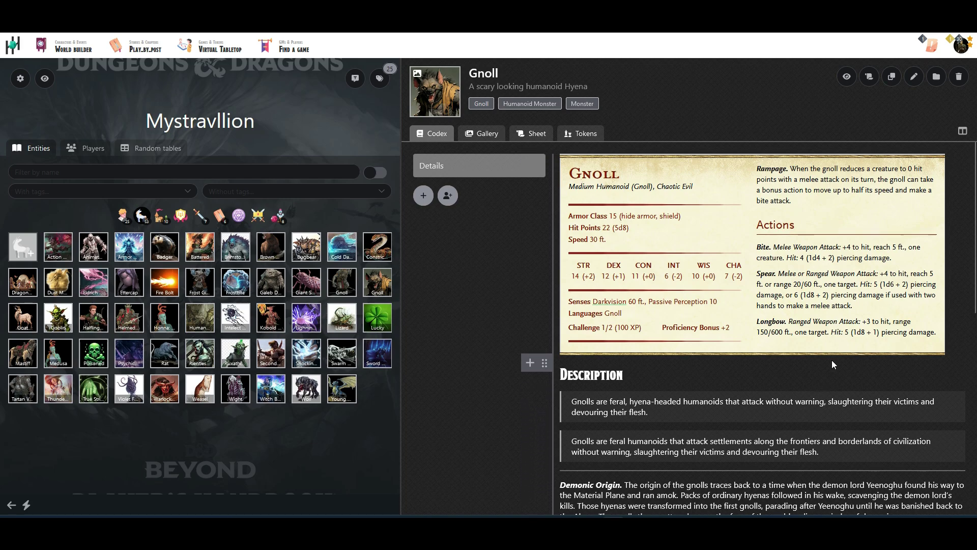
Add a new page named "Winter Gnoll" to the creature's codex
scroll(832, 359, down, 7)
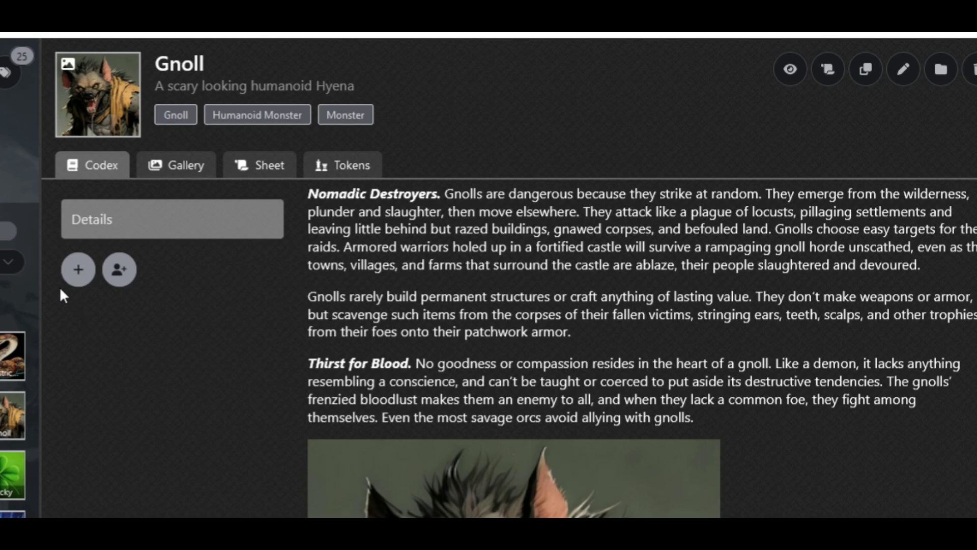
click(77, 270)
text(Wi)
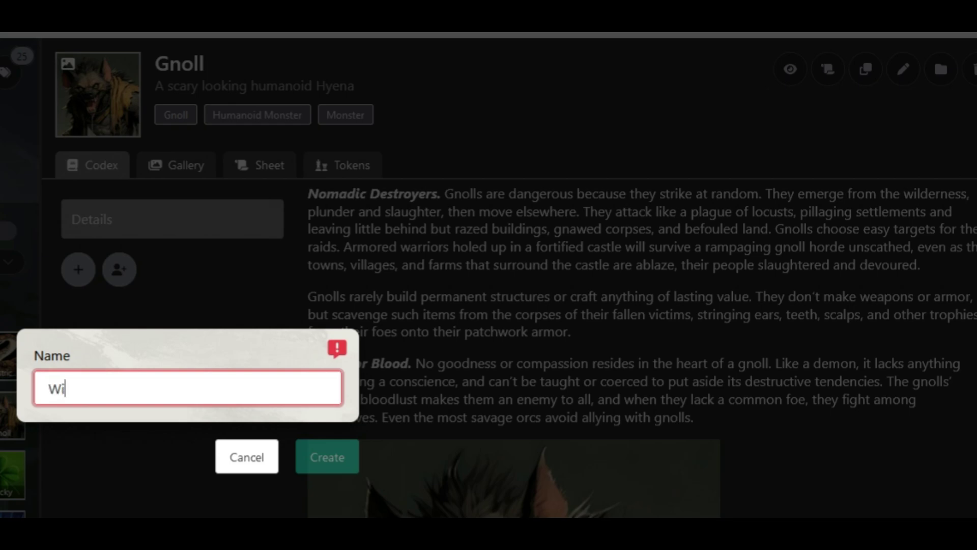
text(nter Gnoll)
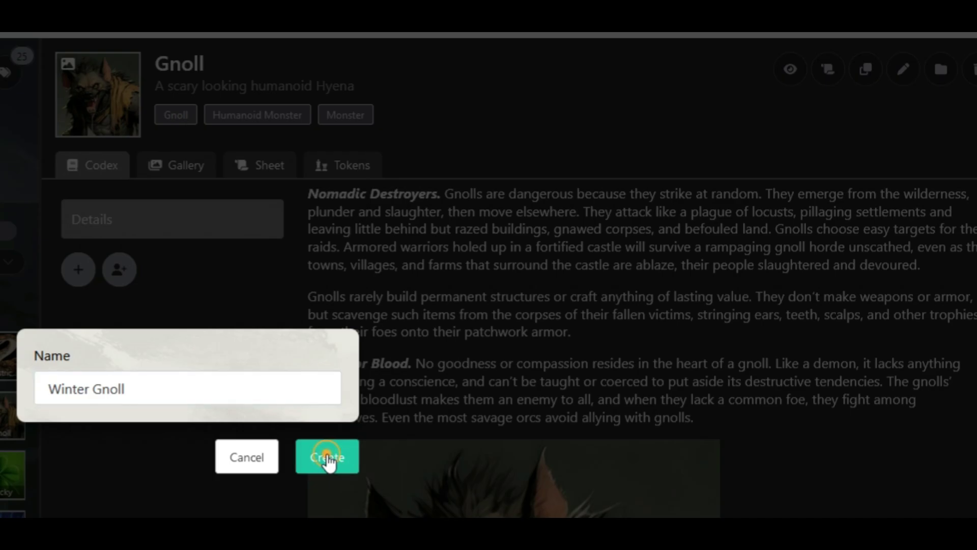
click(327, 458)
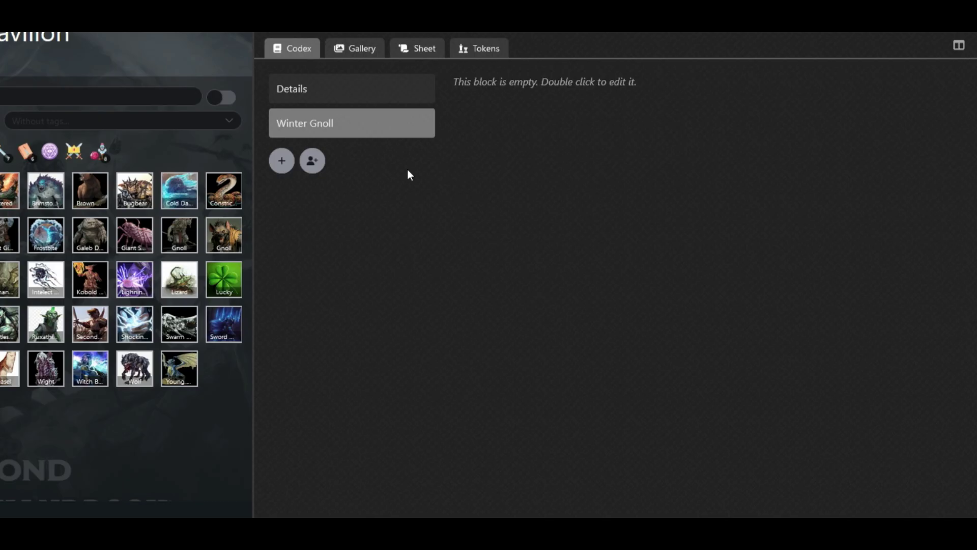
Add the armored gnoll mini holding a spear from the HeroForge packs to the Gnoll's tokens
click(499, 51)
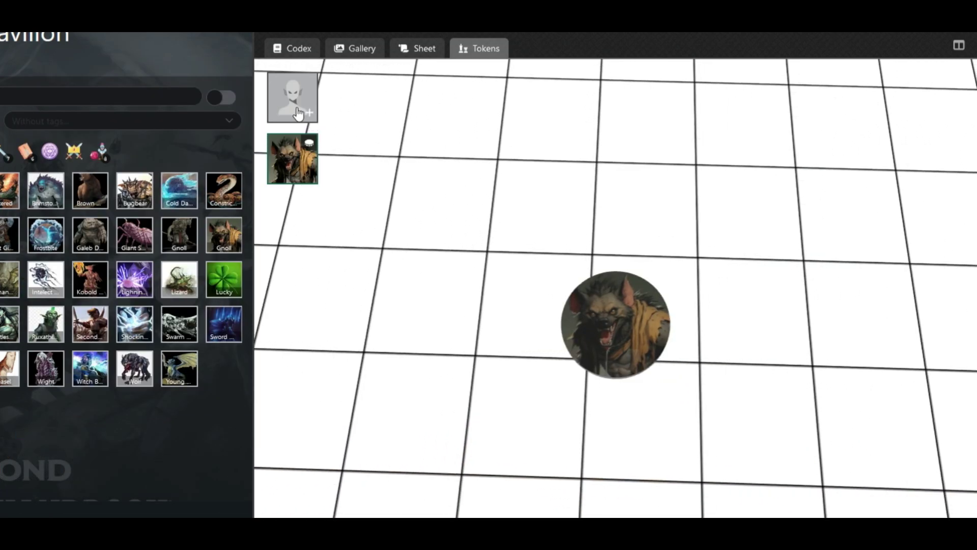
click(298, 110)
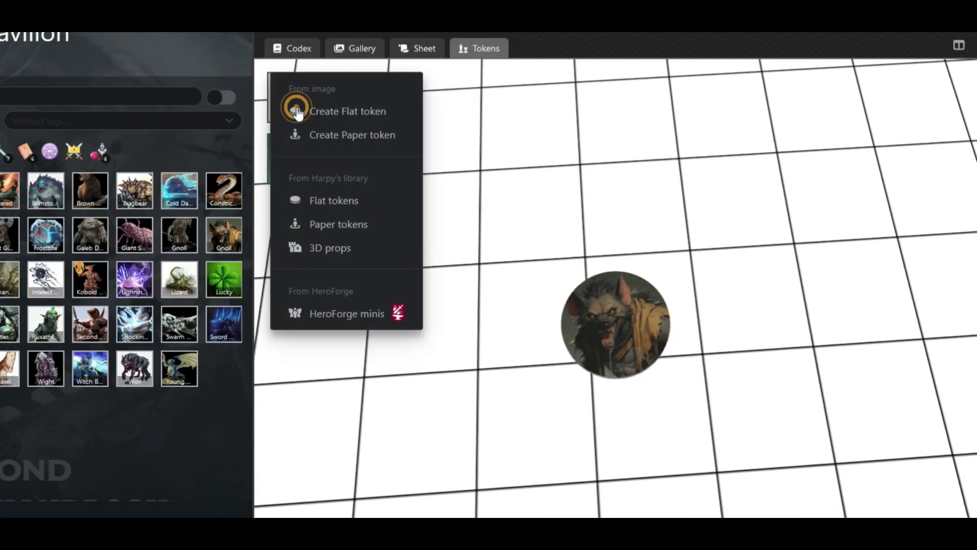
click(353, 316)
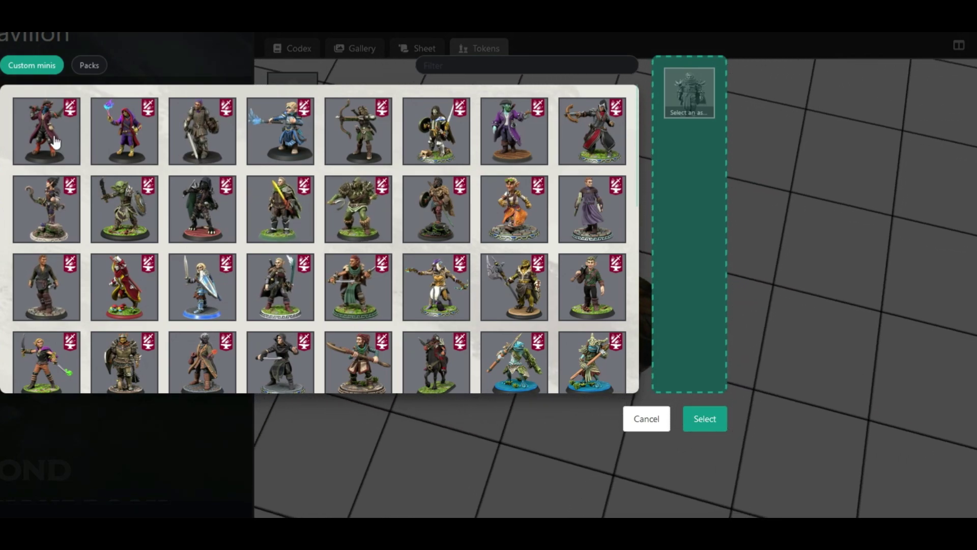
click(95, 71)
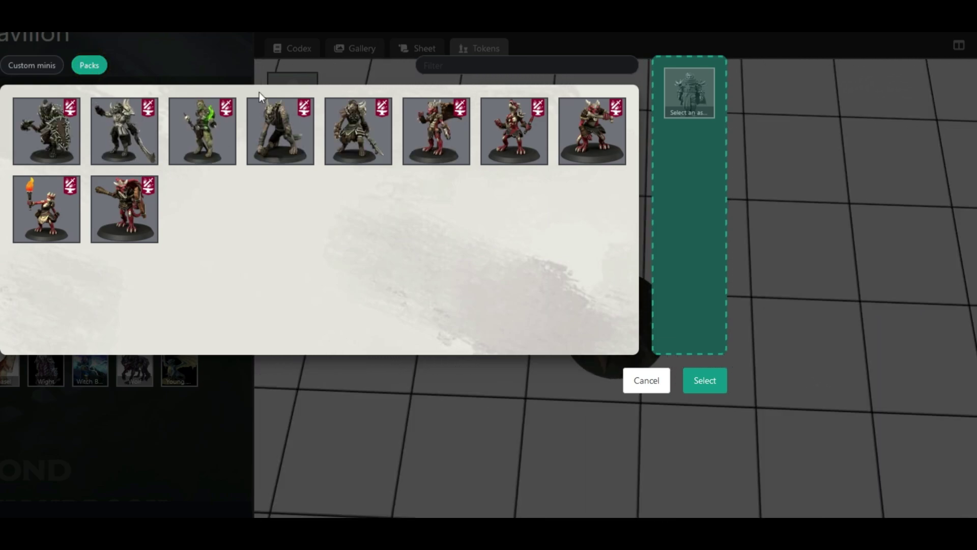
click(351, 131)
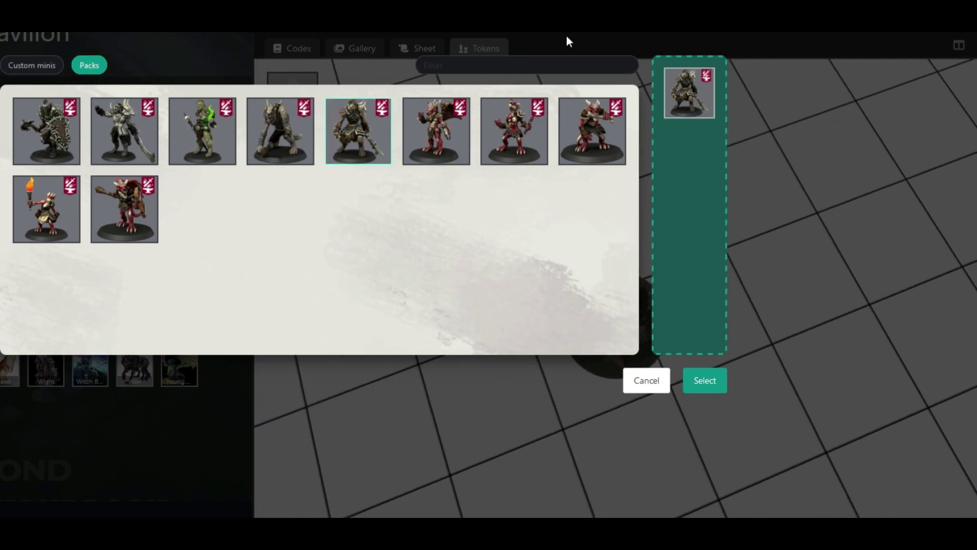
click(705, 382)
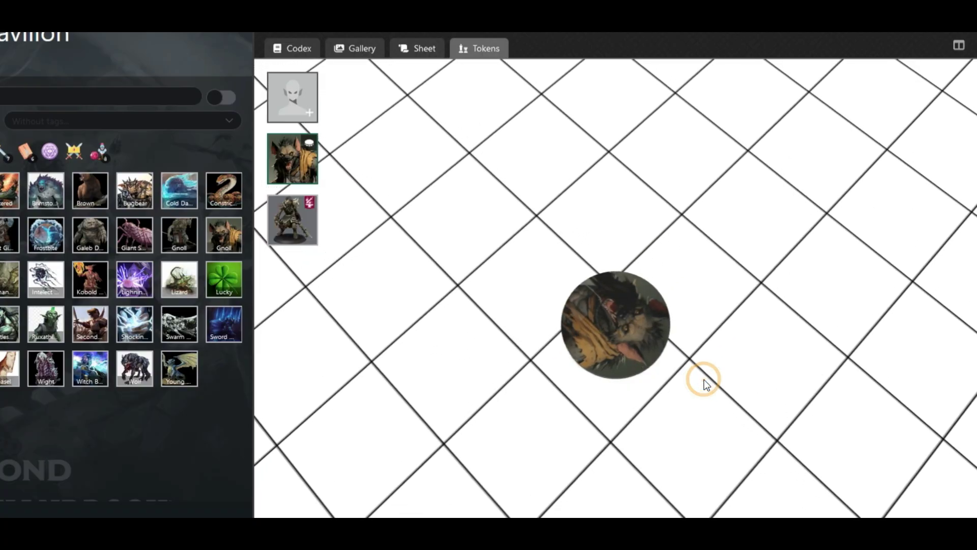
Preview the new HeroForge gnoll mini and inspect it from several angles
click(298, 221)
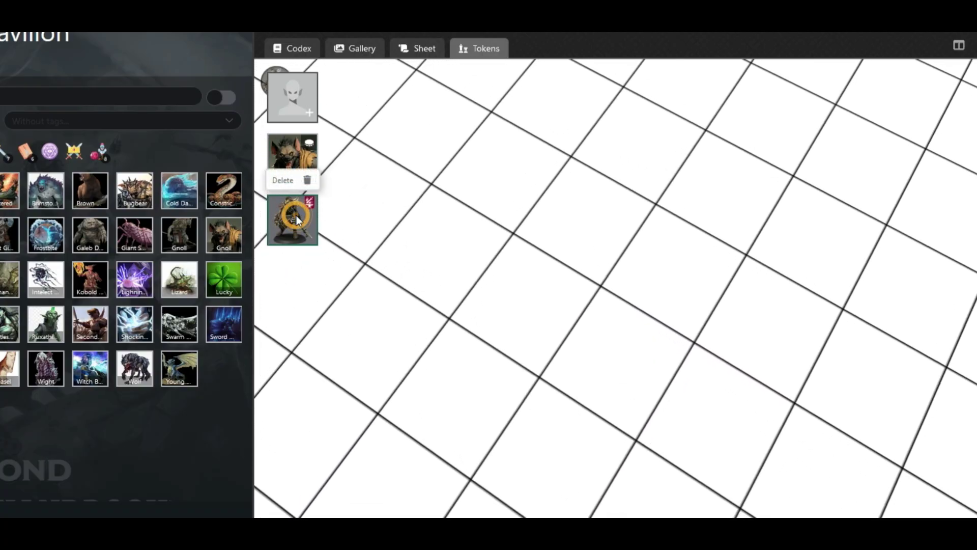
click(823, 438)
drag(448, 441, 820, 78)
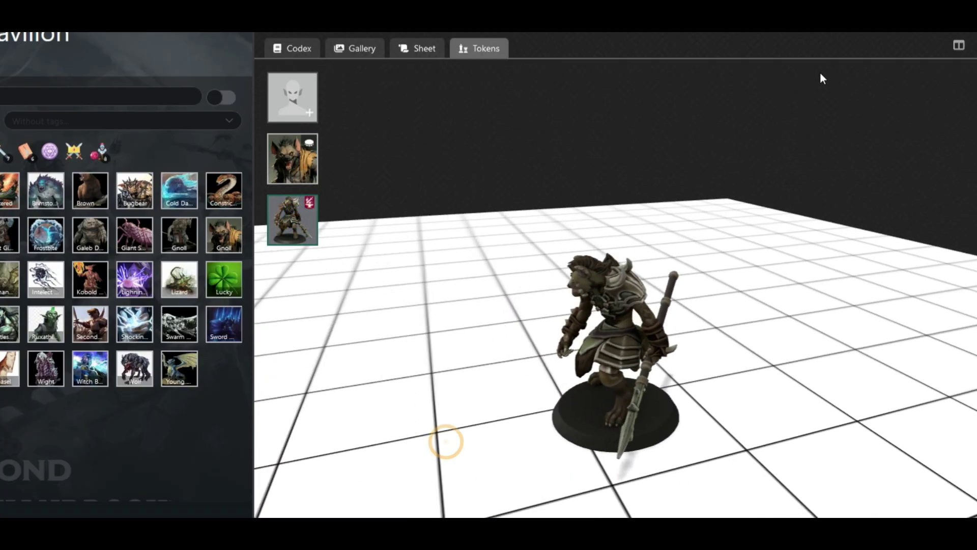
drag(459, 383, 561, 158)
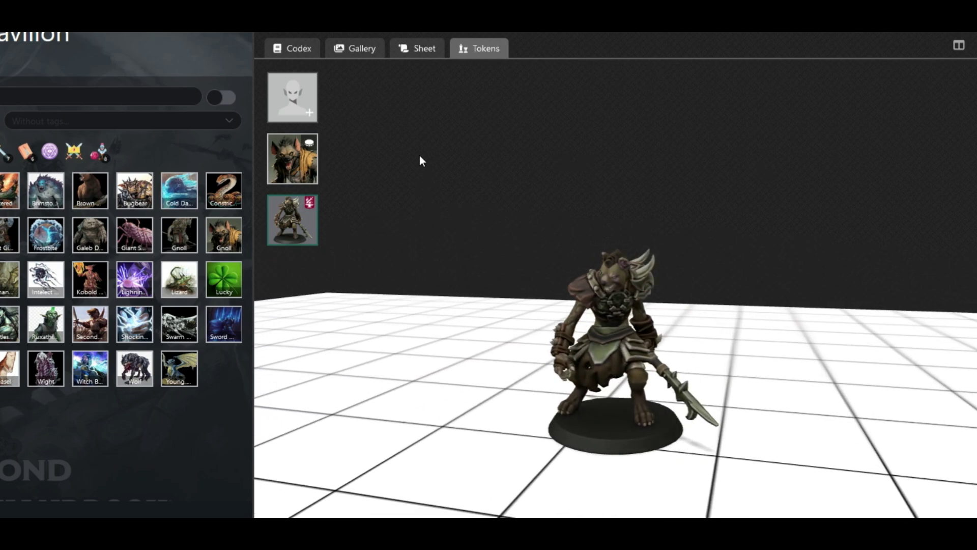
Look through the Gnoll's gallery and the Details page of its codex
click(359, 48)
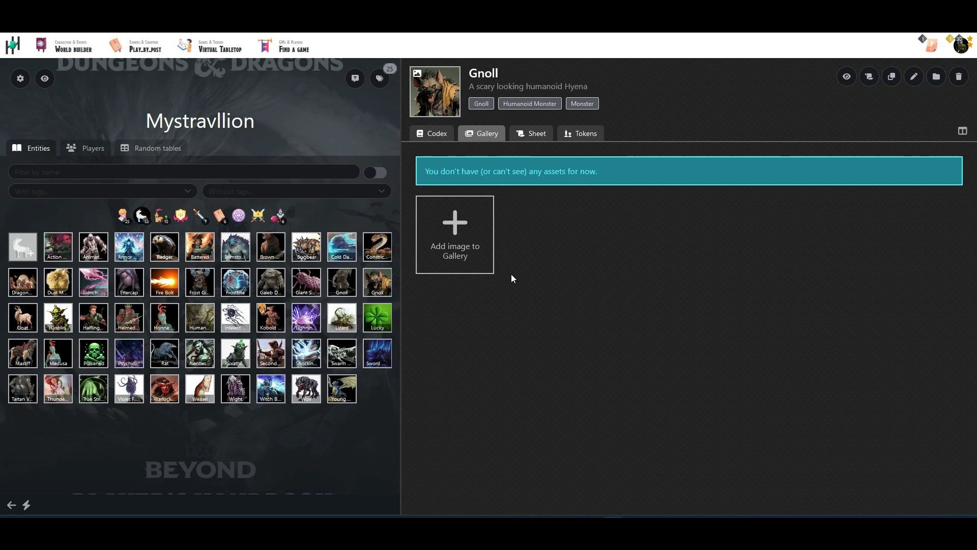
click(450, 136)
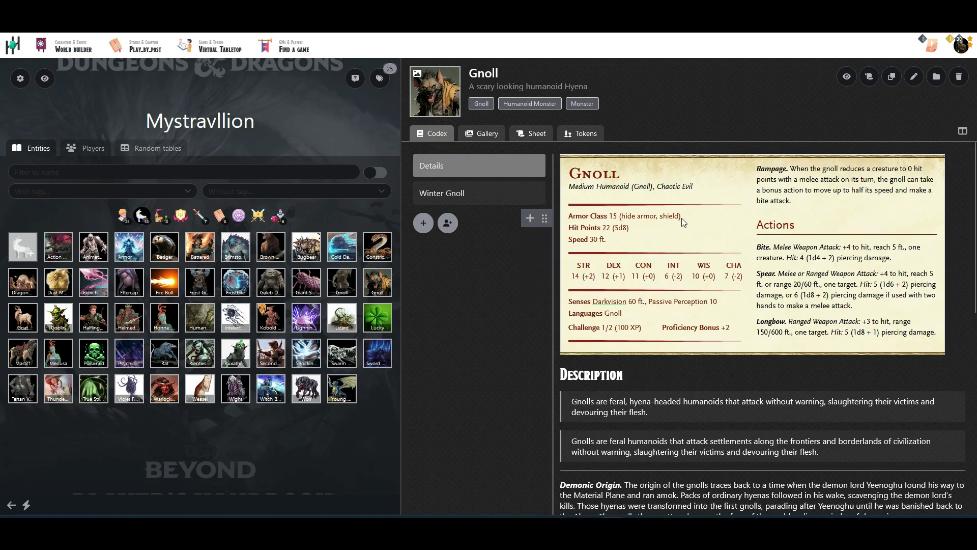
scroll(728, 365, down, 9)
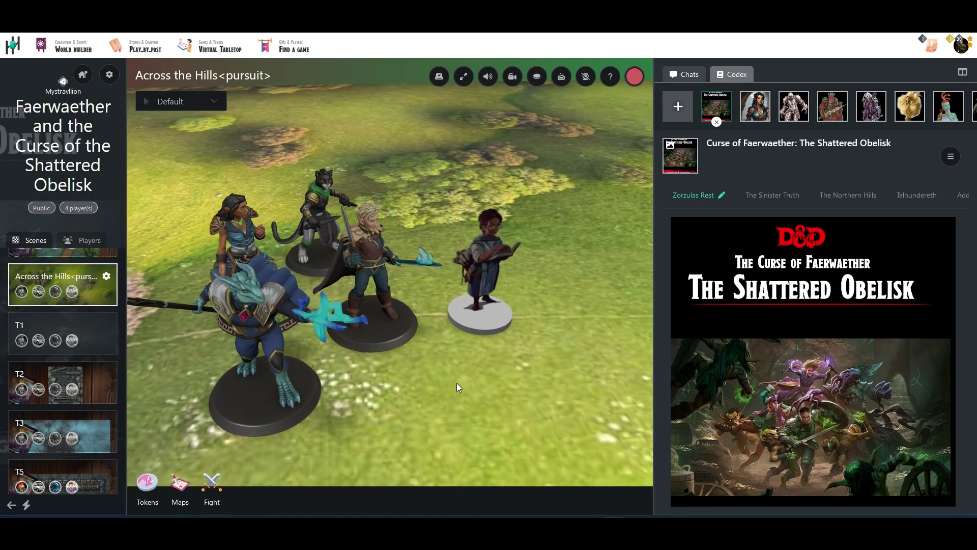
In the "Across the Hills<pursuit>" scene, add the Gnoll creature with the hyena-head portrait to the chapter Codex and open its entry
scroll(575, 300, down, 10)
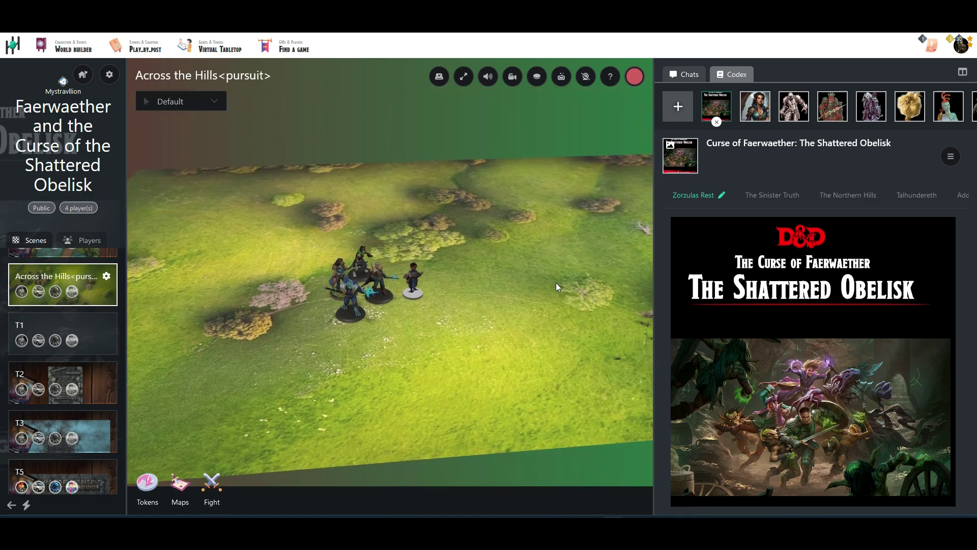
drag(556, 286, 440, 348)
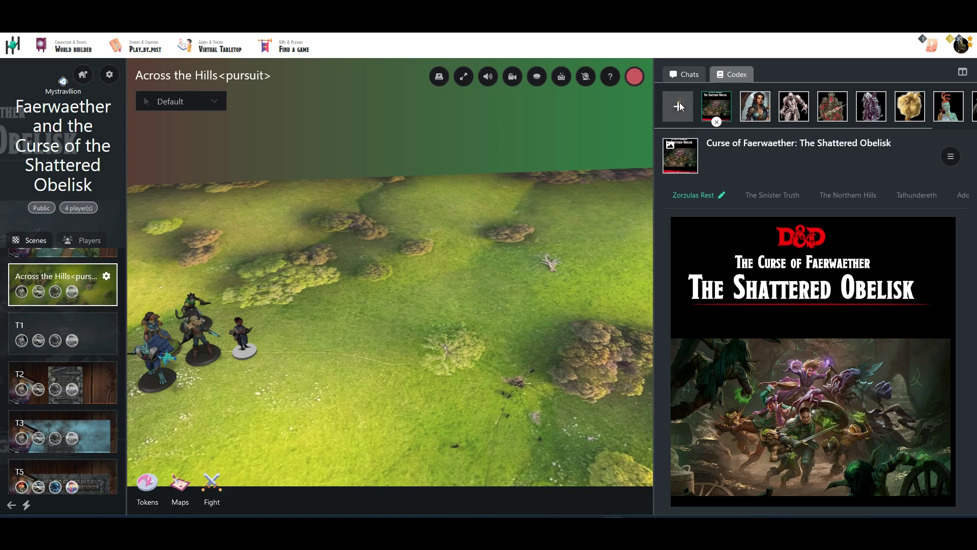
click(218, 220)
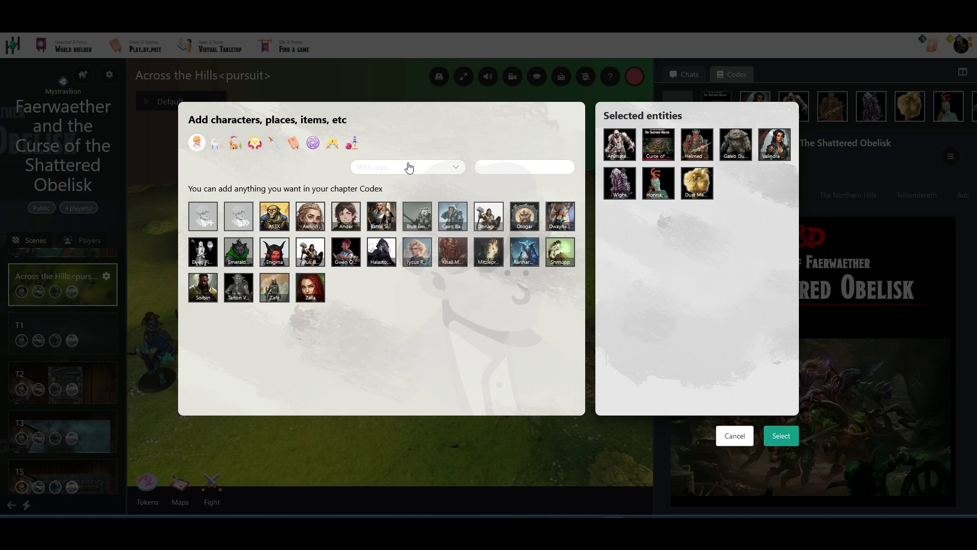
click(218, 144)
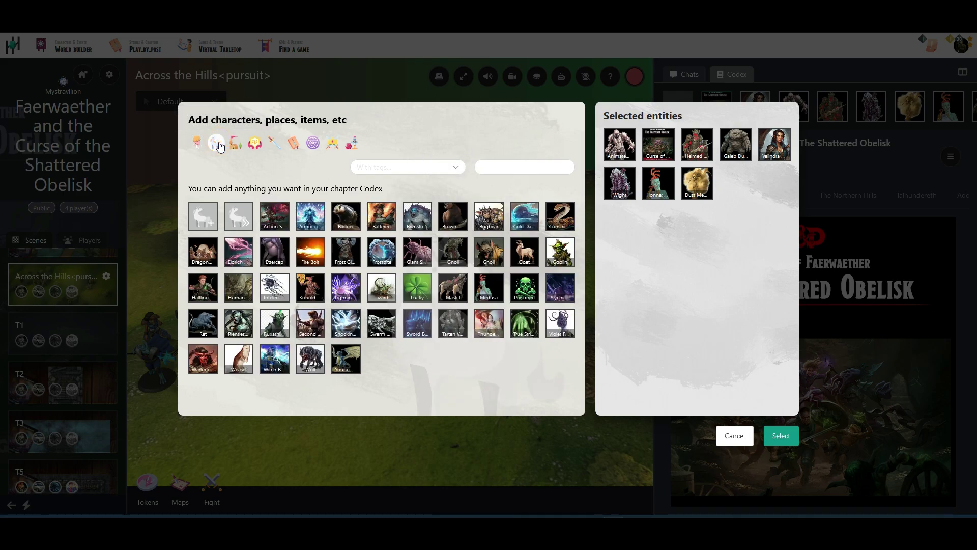
click(490, 252)
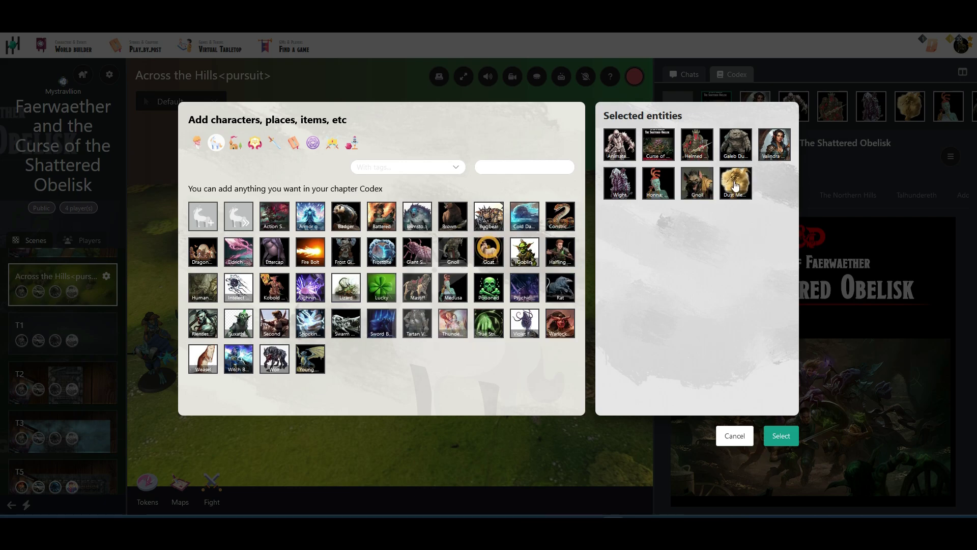
click(779, 436)
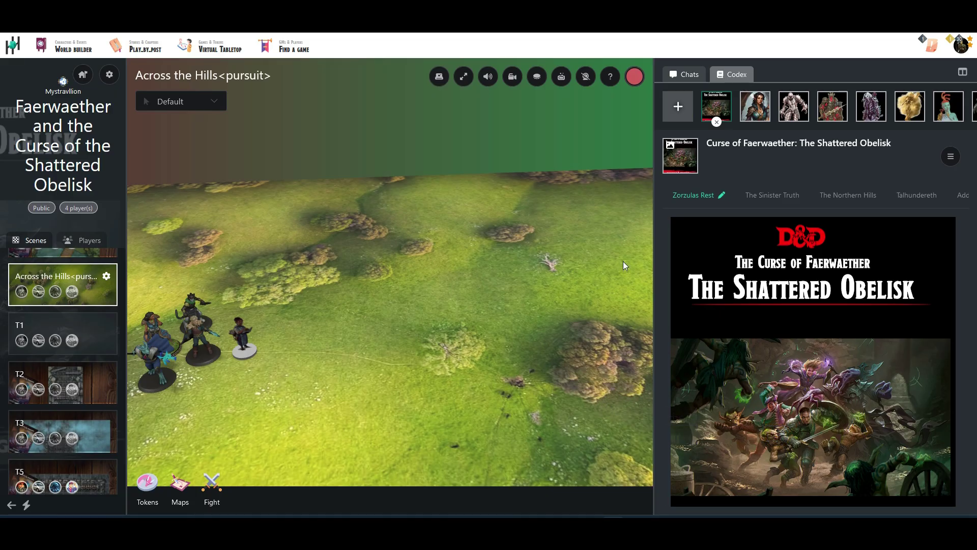
drag(720, 127, 862, 131)
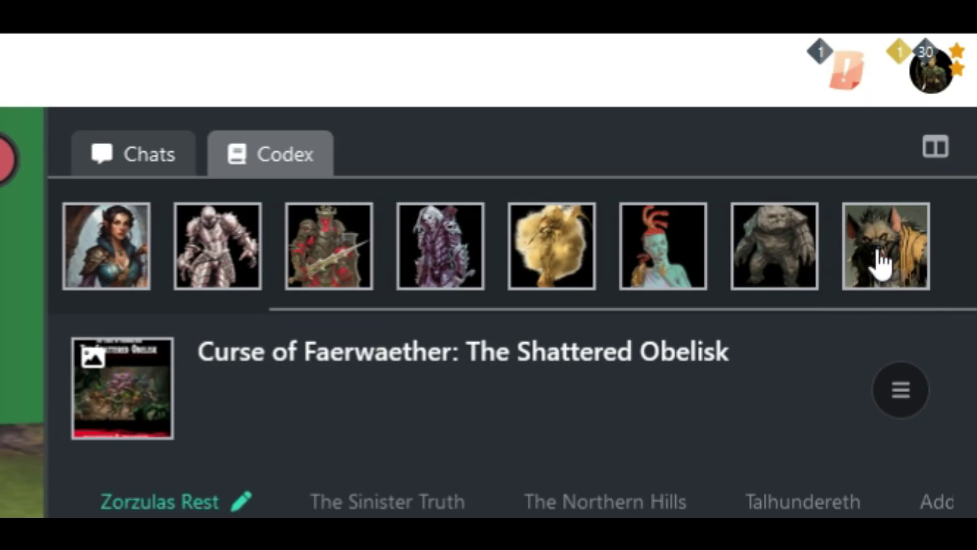
click(893, 236)
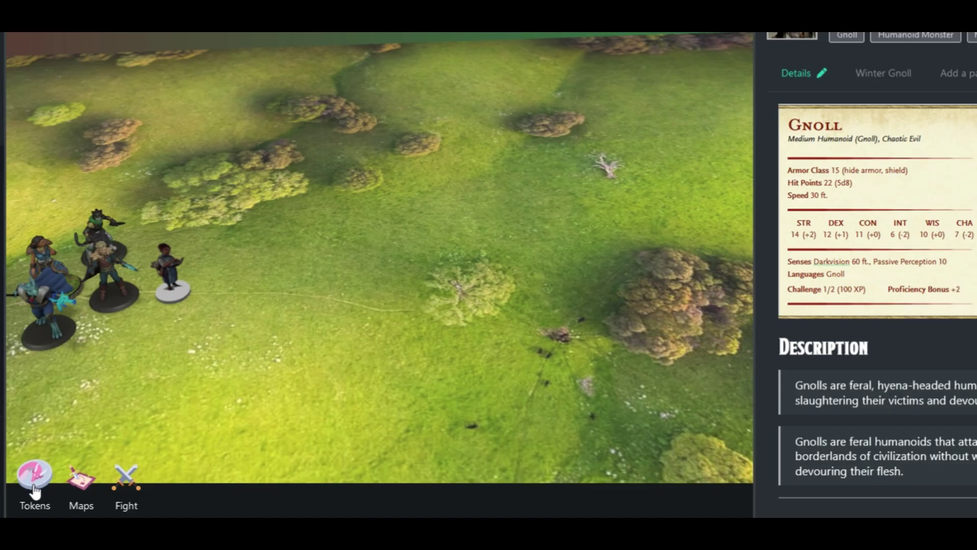
Place the hyena-head Gnoll creature's 3D token on the grass in front of the party's minis
click(35, 490)
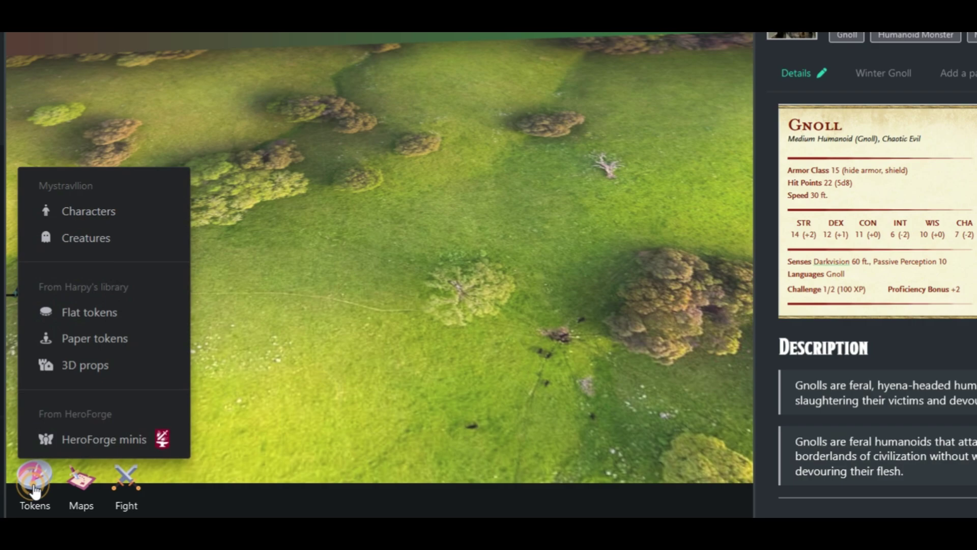
click(99, 237)
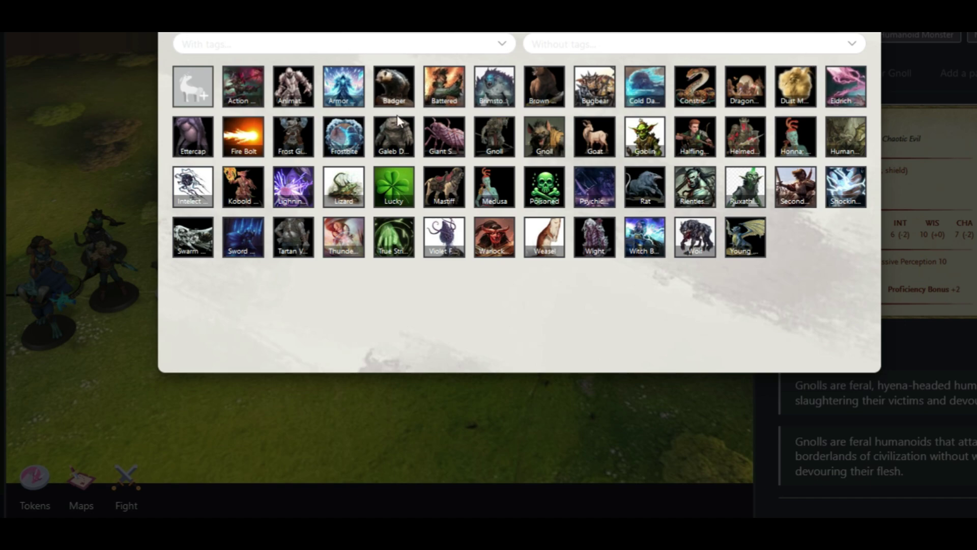
click(539, 137)
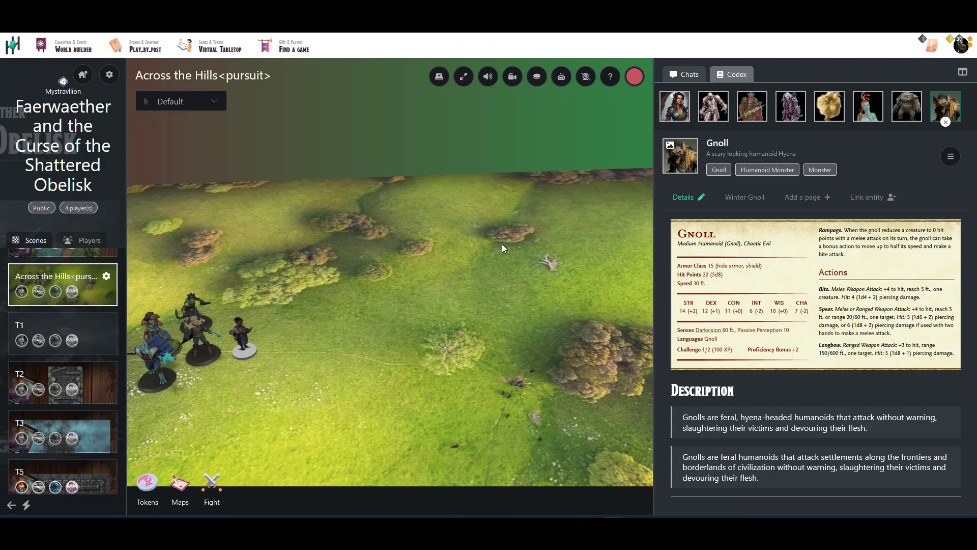
drag(502, 244, 384, 371)
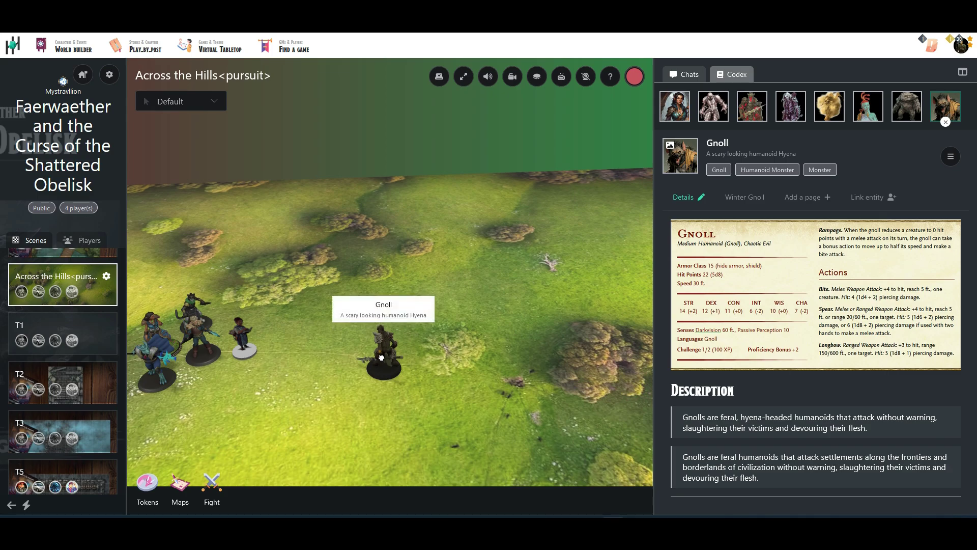
Move the Gnoll token slightly closer to the party and turn it to face their minis
scroll(387, 357, up, 3)
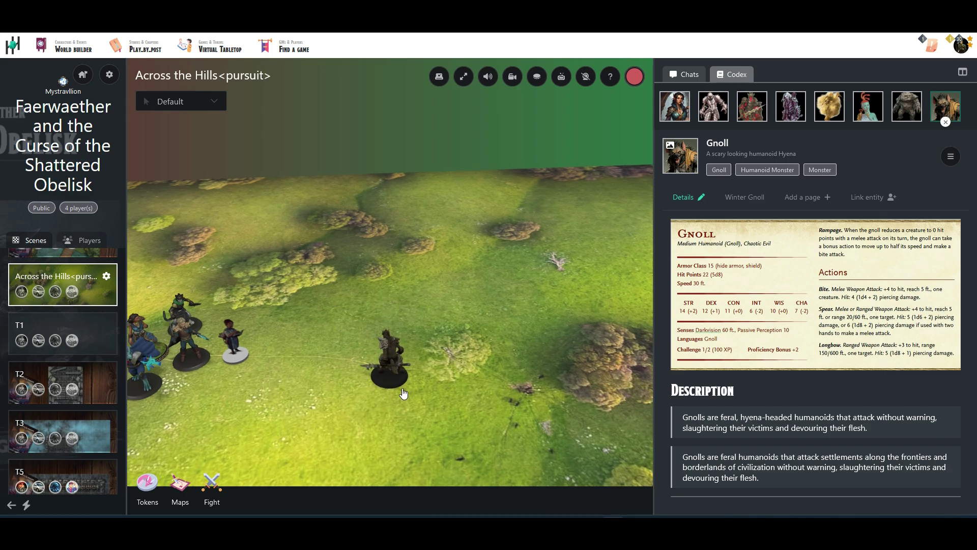
scroll(506, 382, down, 3)
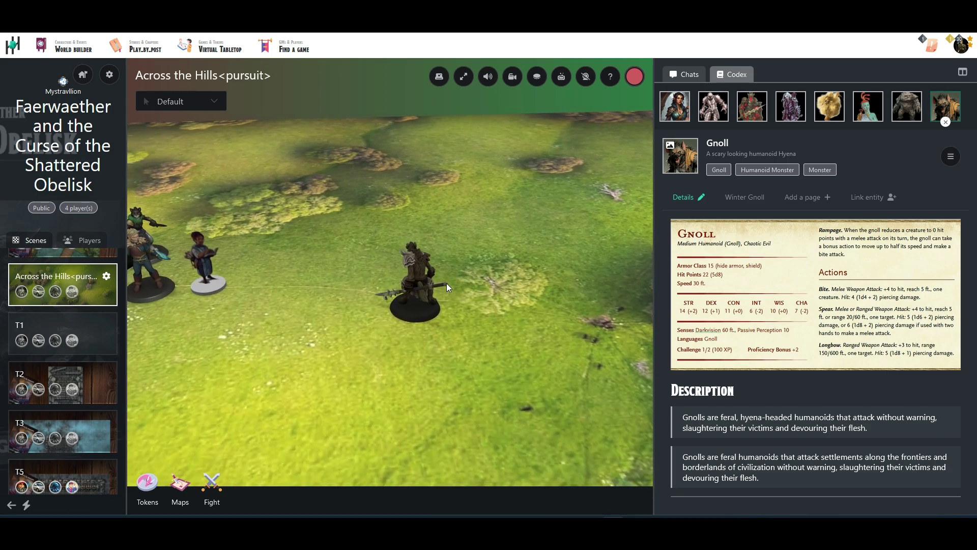
click(378, 289)
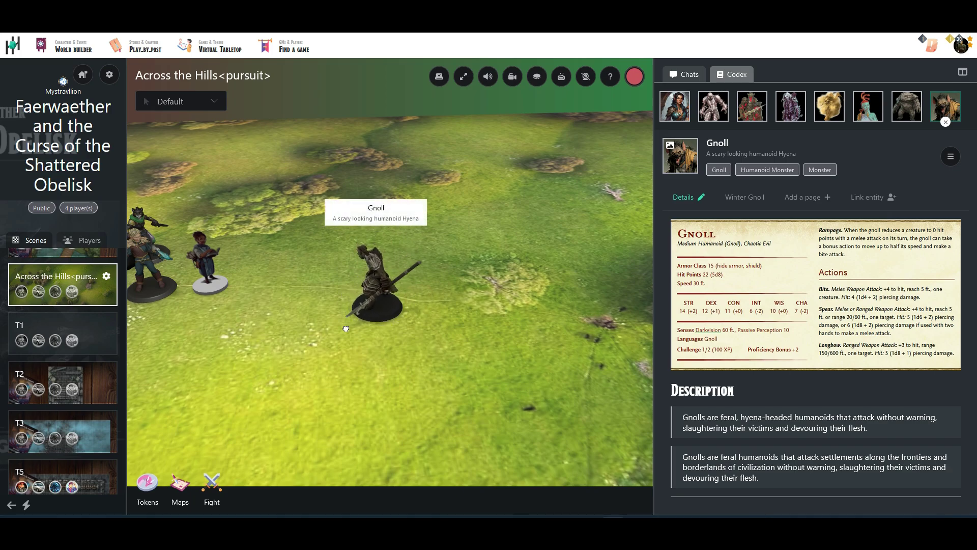
Inspect the Gnoll and the party's minis close up from several angles, including in full screen
scroll(263, 371, up, 2)
drag(288, 376, 594, 319)
scroll(595, 319, down, 3)
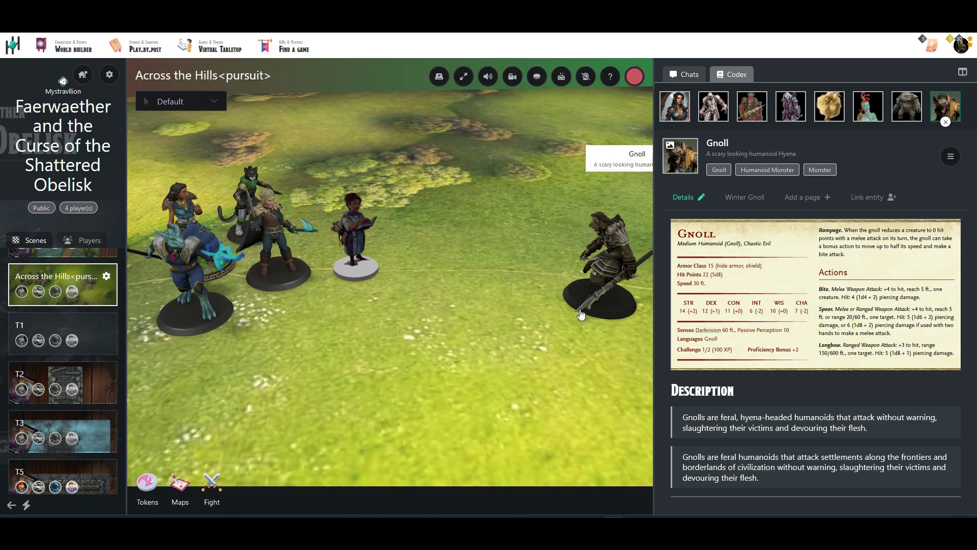
drag(316, 354, 613, 280)
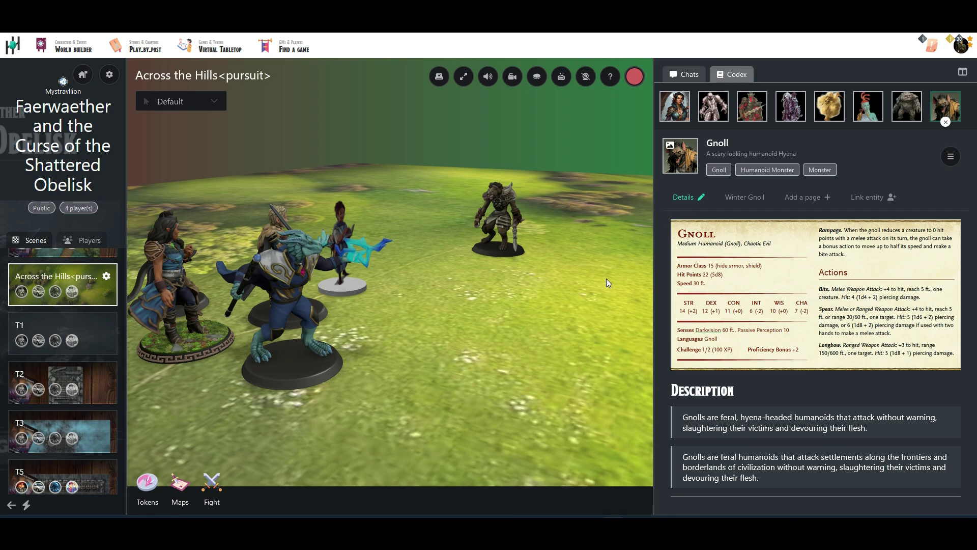
key(F11)
drag(860, 236, 381, 373)
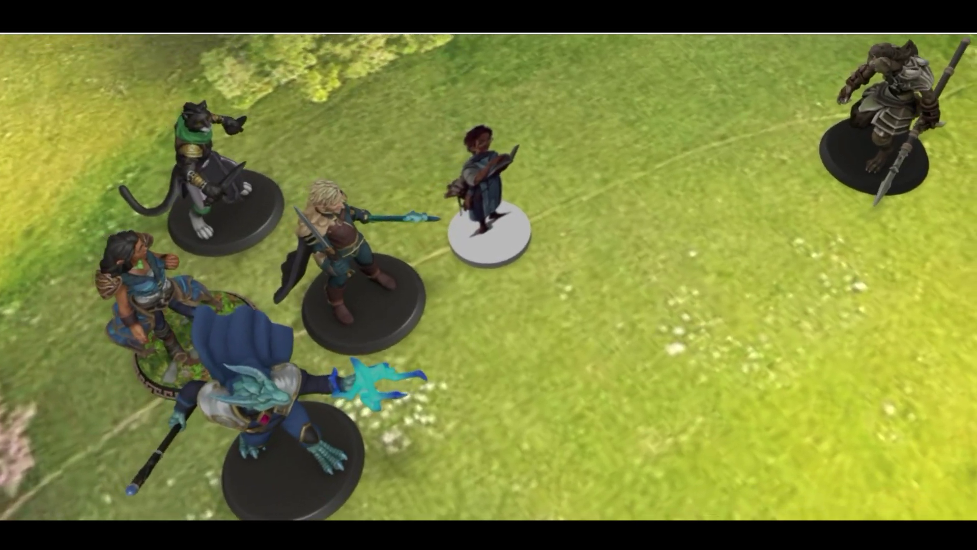